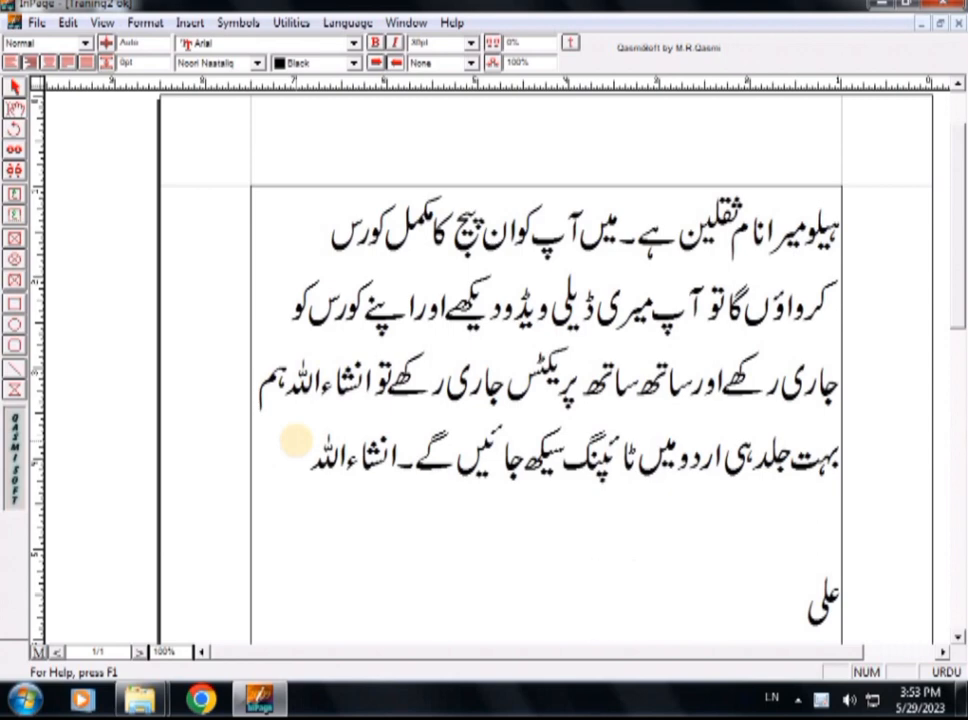
Type the names حسن and احمد in the second and third columns of the names row.
{"action": "type", "text": "حسن"}
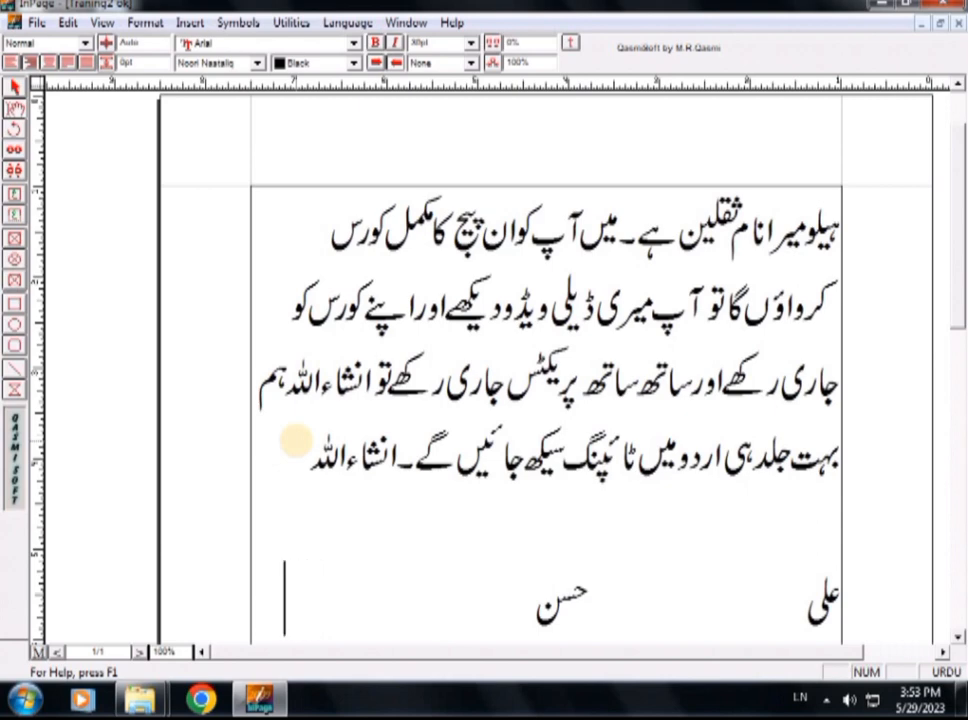
{"action": "key", "text": "BackSpace"}
{"action": "key", "text": "BackSpace"}
{"action": "key", "text": "BackSpace"}
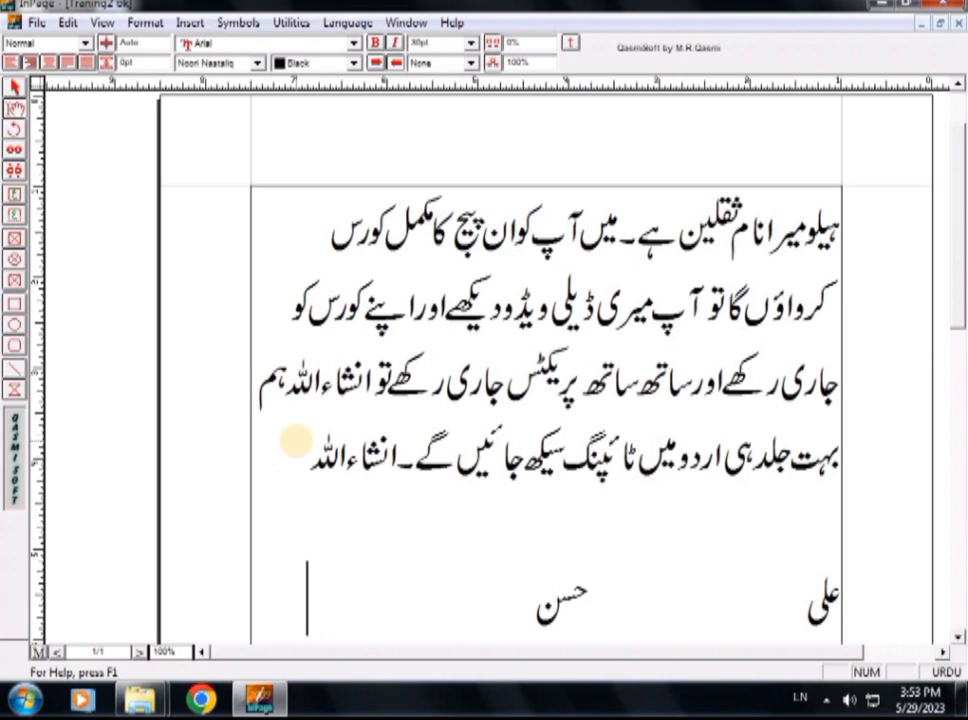
{"action": "type", "text": "احمد"}
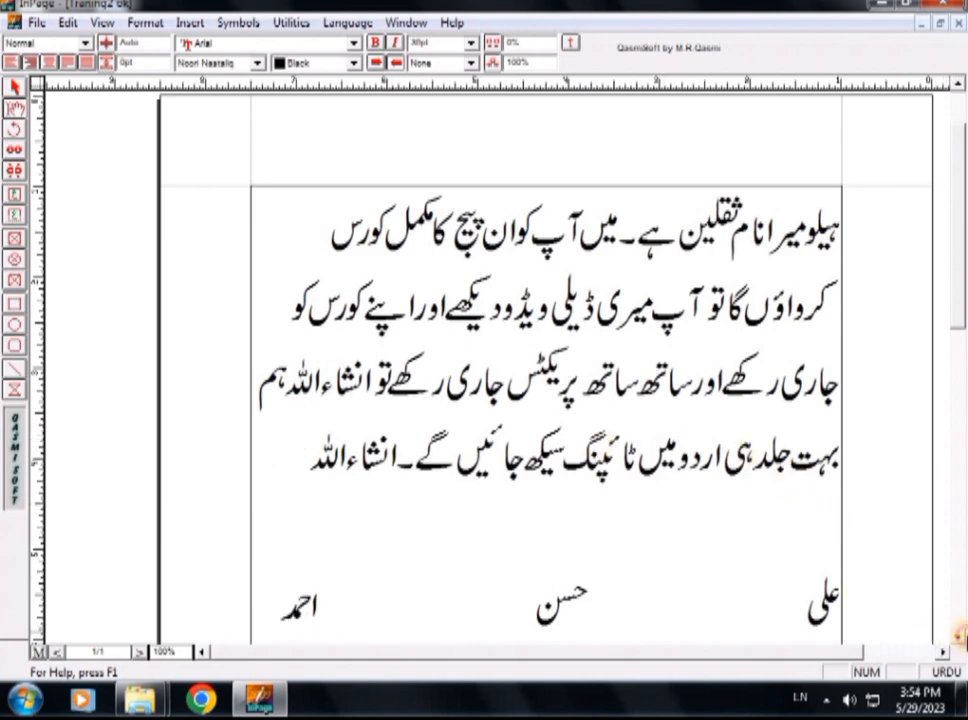
Start a new line below the names and type ضلع ملتان followed by spaces under علی.
{"action": "scroll", "coordinate": [958, 643], "scroll_direction": "down", "scroll_amount": 5}
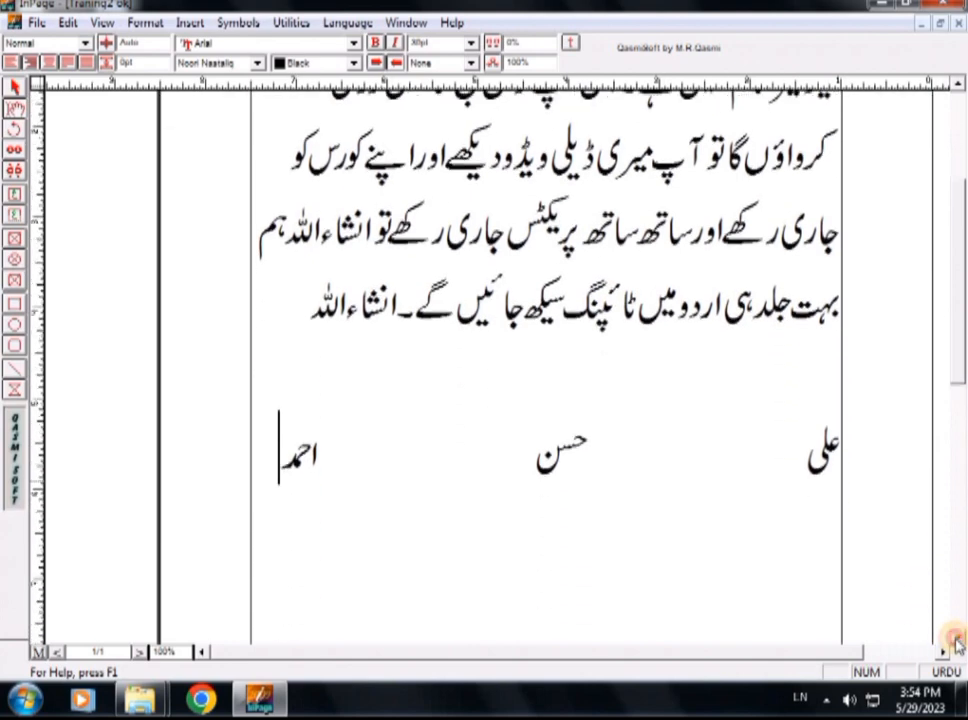
{"action": "scroll", "coordinate": [957, 645], "scroll_direction": "down", "scroll_amount": 3}
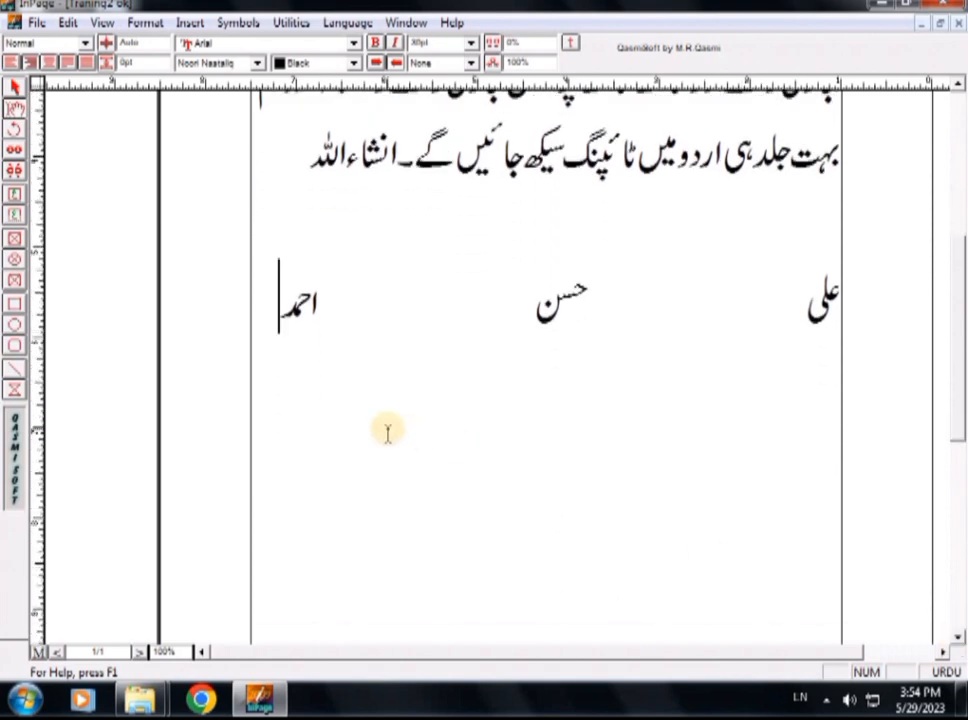
{"action": "key", "text": "Return"}
{"action": "type", "text": "ضلع"}
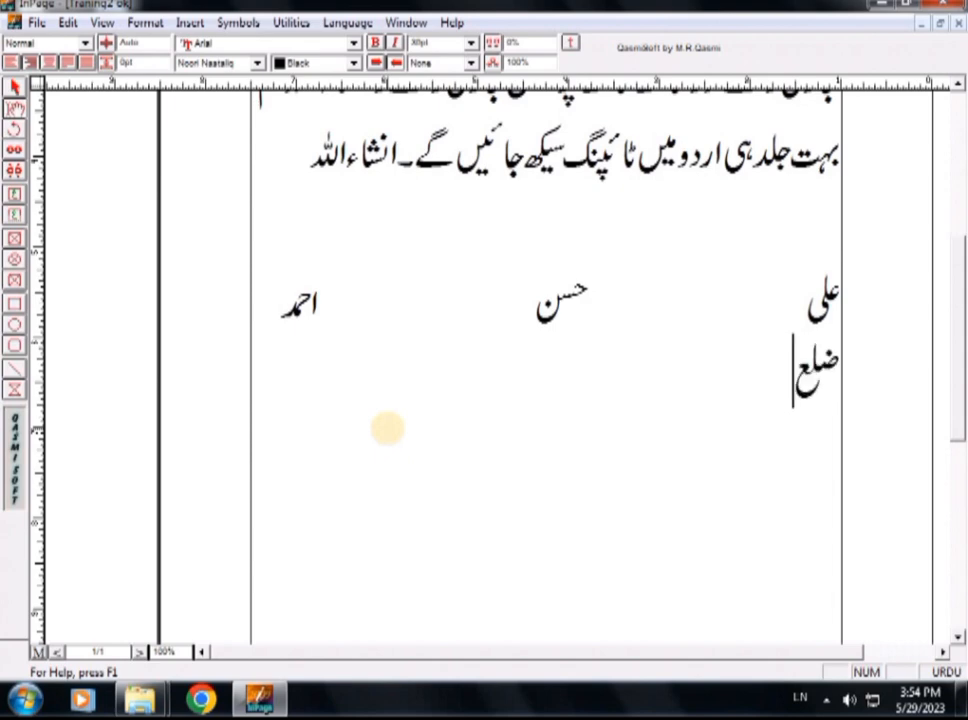
{"action": "type", "text": " ملتان        "}
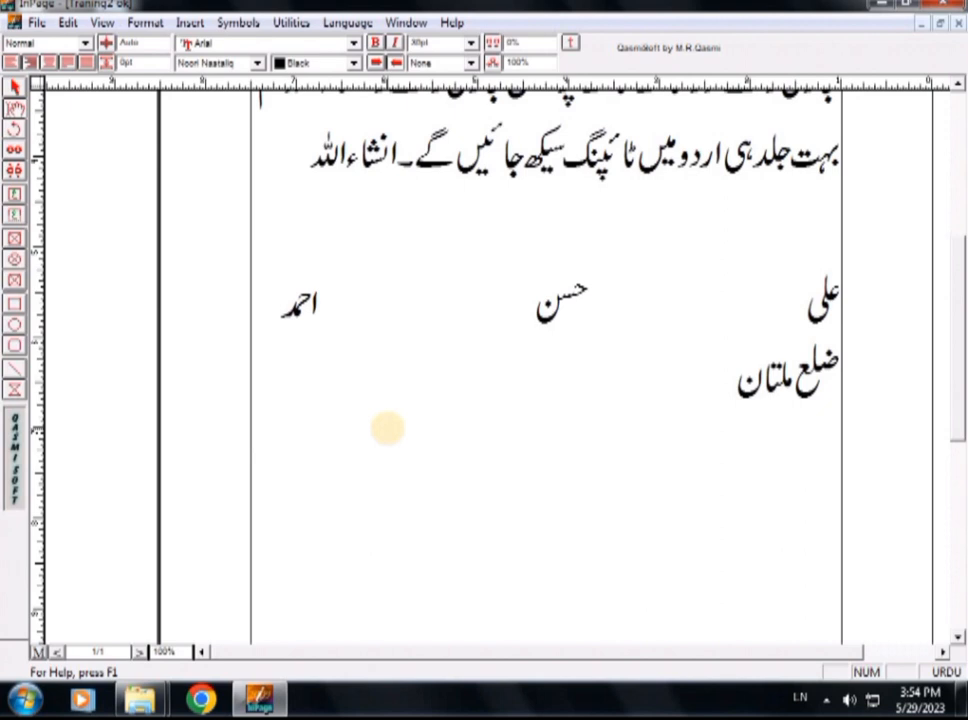
{"action": "type", "text": "        ضلع خ"}
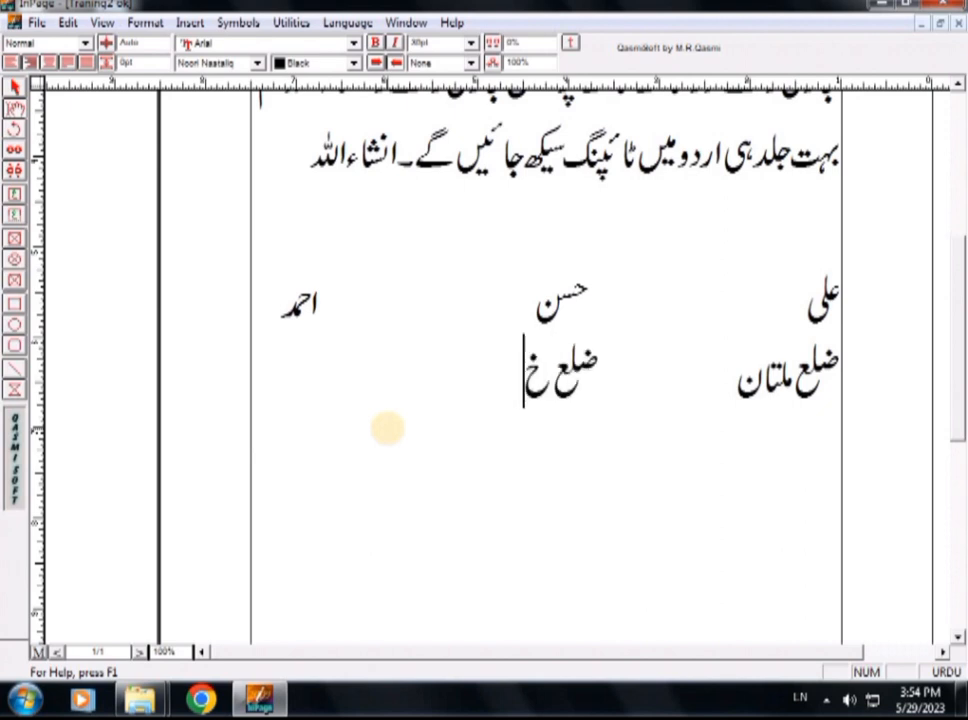
{"action": "type", "text": "انیوال"}
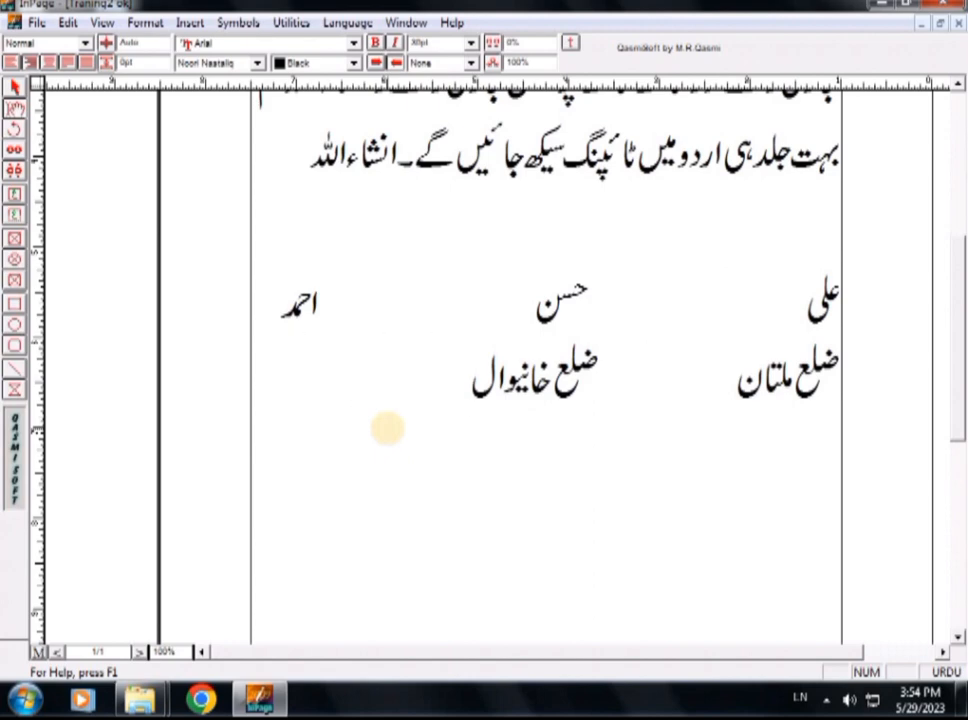
{"action": "type", "text": "                    ضلع"}
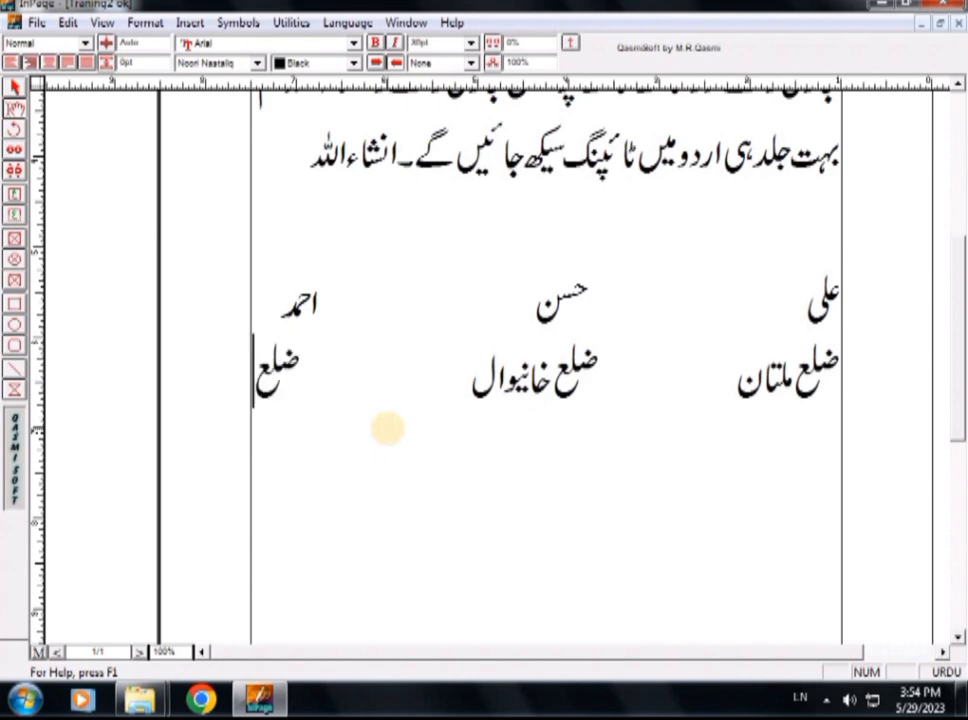
Type ضلع in the third column and delete the extra spaces before it.
{"action": "key", "text": "Right"}
{"action": "key", "text": "Right"}
{"action": "key", "text": "Right"}
{"action": "key", "text": "Right"}
{"action": "key", "text": "Right"}
{"action": "key", "text": "shift+Right"}
{"action": "key", "text": "shift+Right"}
{"action": "key", "text": "shift+Right"}
{"action": "key", "text": "shift+Right"}
{"action": "key", "text": "Delete"}
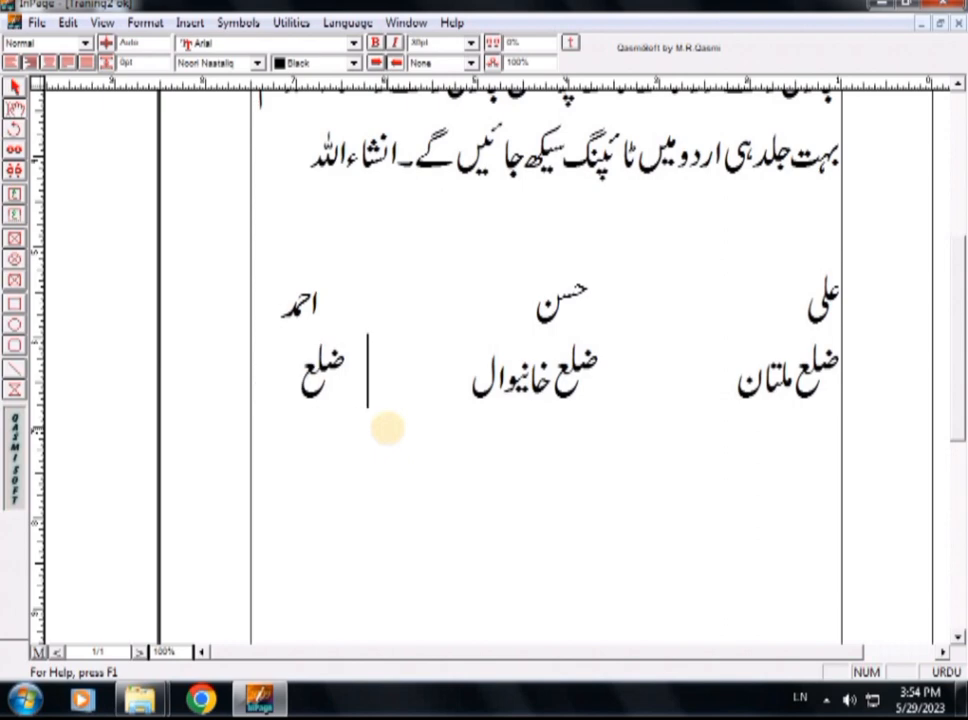
Remove another extra space and complete the third district as ضلع جھنگ.
{"action": "key", "text": "Left"}
{"action": "key", "text": "Left"}
{"action": "key", "text": "Left"}
{"action": "key", "text": "Right"}
{"action": "key", "text": "Right"}
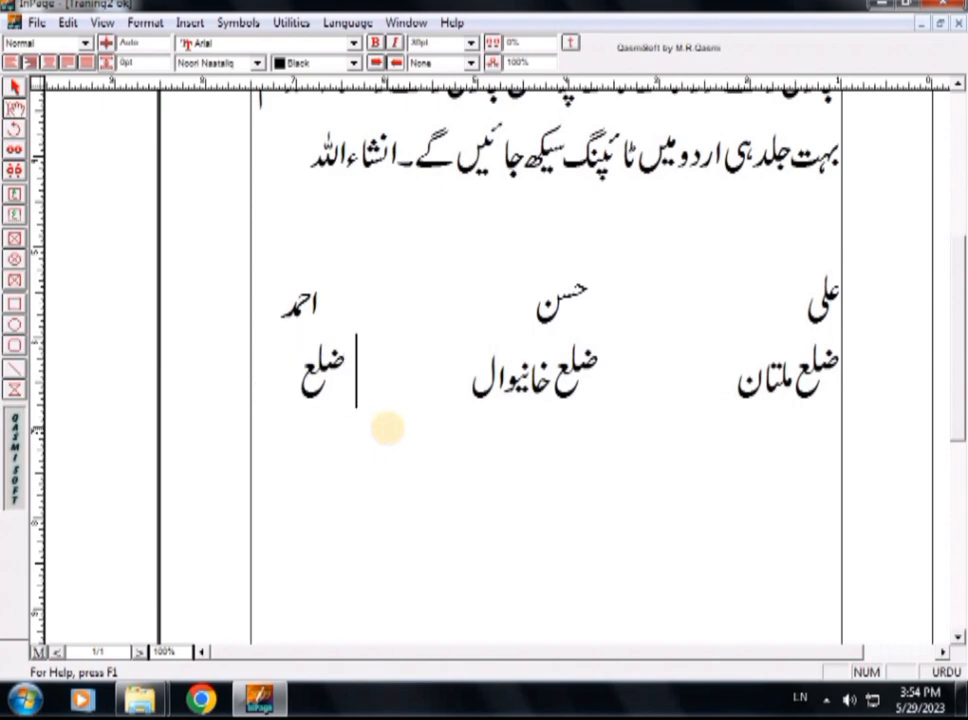
{"action": "key", "text": "shift+Right"}
{"action": "key", "text": "Delete"}
{"action": "key", "text": "Left"}
{"action": "key", "text": "Left"}
{"action": "key", "text": "Left"}
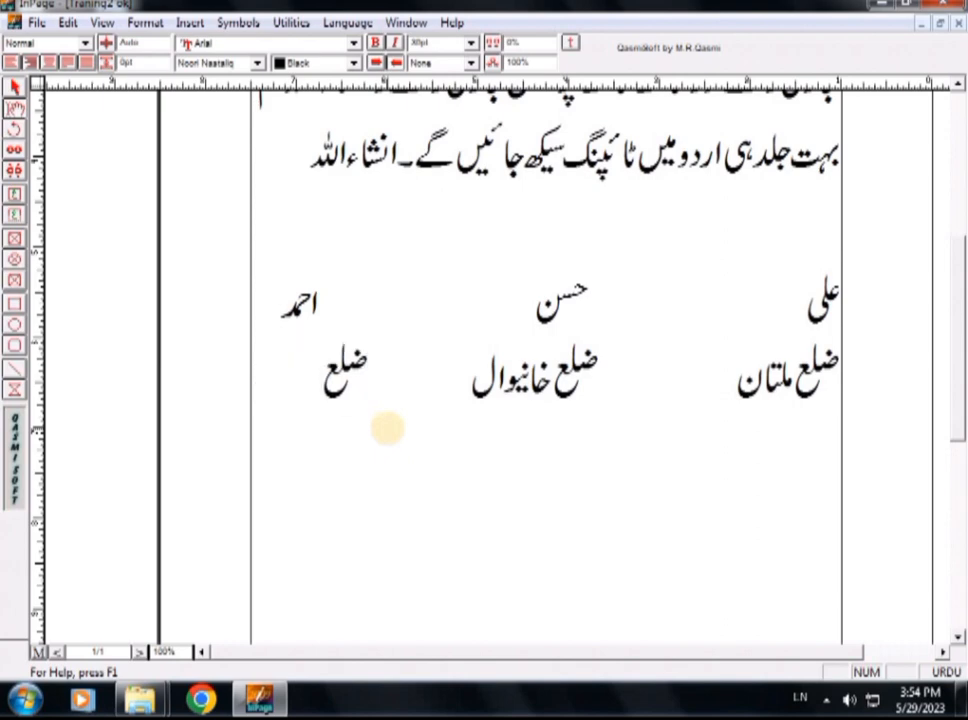
{"action": "type", "text": "ض"}
{"action": "key", "text": "BackSpace"}
{"action": "type", "text": "جھنگ"}
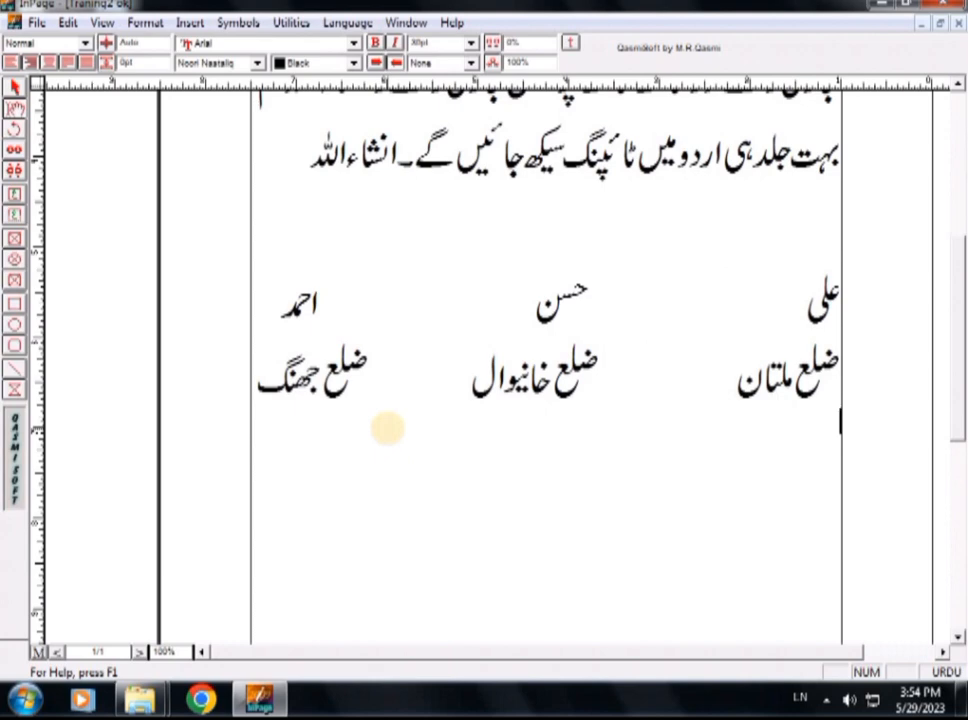
Switch to English input and type a sample phone number on the next line under the first district.
{"action": "key", "text": "ctrl+space"}
{"action": "type", "text": "03000"}
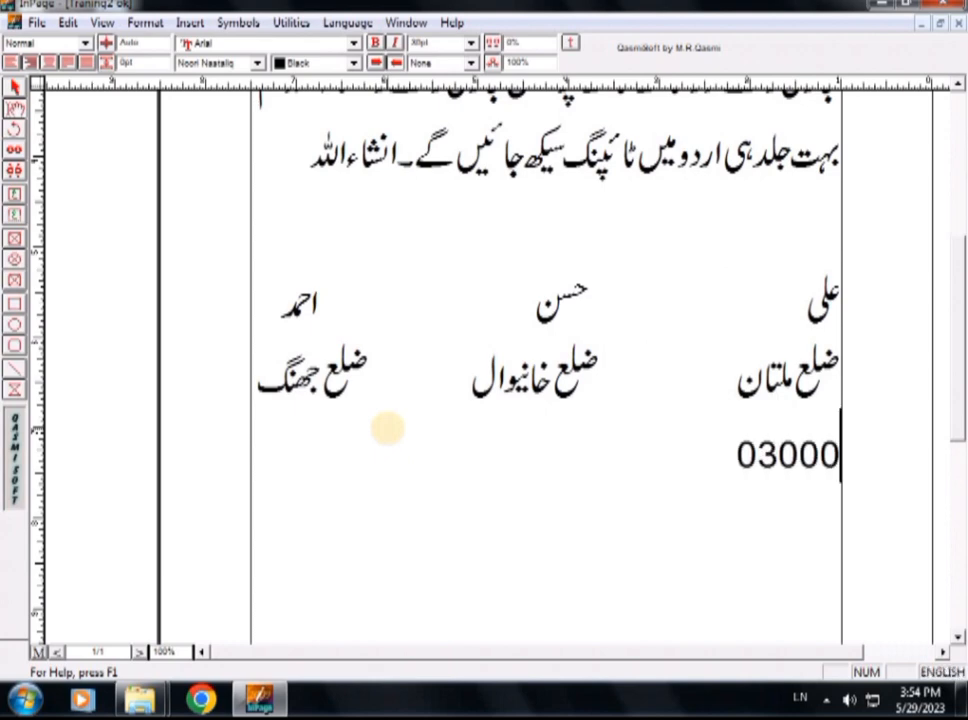
{"action": "key", "text": "BackSpace"}
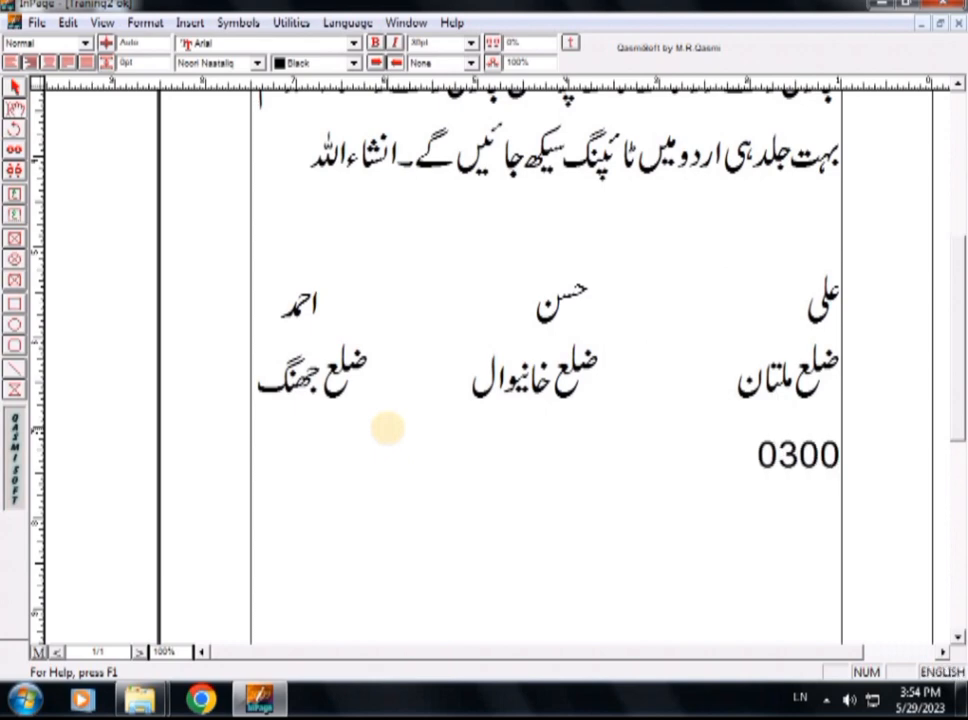
{"action": "type", "text": "-"}
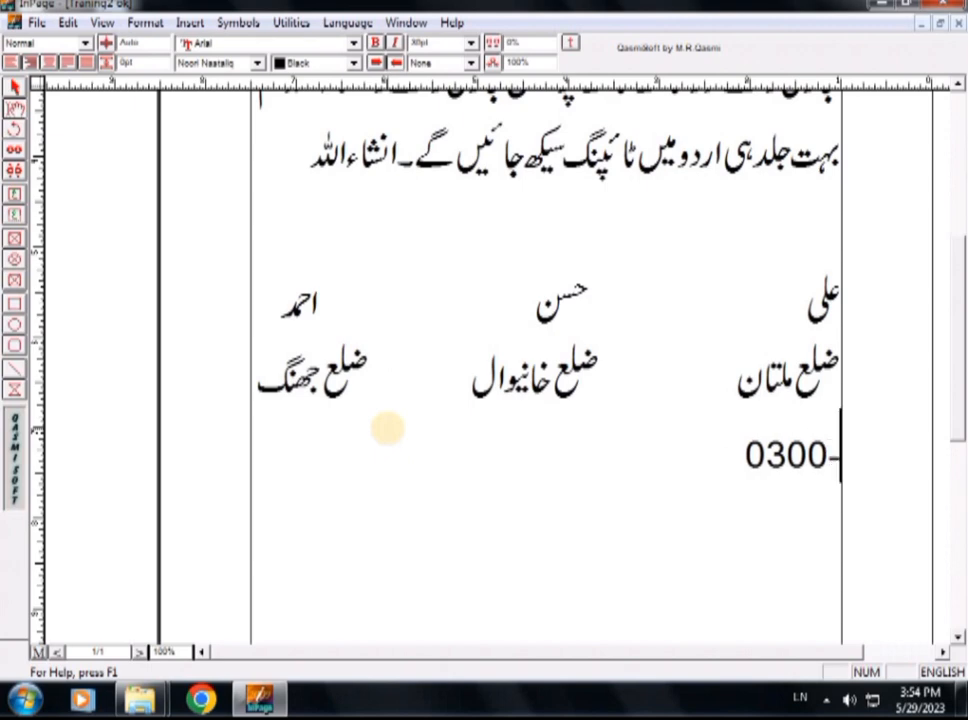
{"action": "type", "text": "0000"}
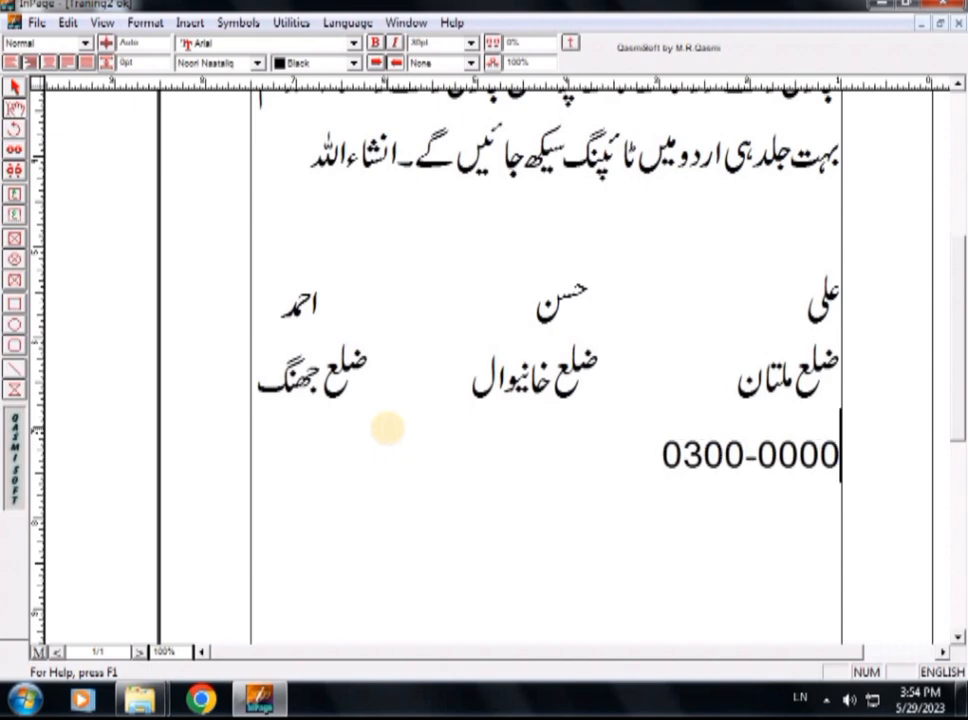
{"action": "type", "text": "0"}
Move through the first phone number and remove the trailing space after it.
{"action": "key", "text": "Left"}
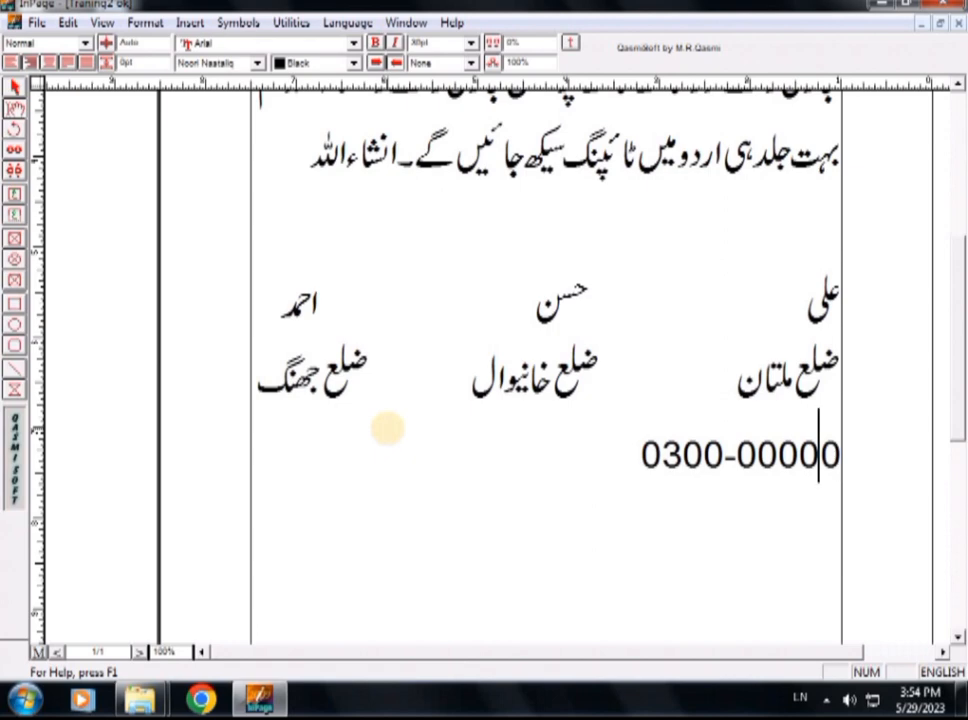
{"action": "key", "text": "Left"}
{"action": "key", "text": "Left"}
{"action": "key", "text": "Left"}
{"action": "key", "text": "Left"}
{"action": "key", "text": "Left"}
{"action": "key", "text": "Left"}
{"action": "key", "text": "Left"}
{"action": "key", "text": "Left"}
{"action": "key", "text": "Left"}
{"action": "key", "text": "Left"}
{"action": "key", "text": "Left"}
{"action": "key", "text": "Left"}
{"action": "key", "text": "Left"}
{"action": "key", "text": "Left"}
{"action": "key", "text": "Left"}
{"action": "key", "text": "Left"}
{"action": "key", "text": "Left"}
{"action": "key", "text": "Left"}
{"action": "key", "text": "Right"}
{"action": "key", "text": "Right"}
{"action": "key", "text": "Right"}
{"action": "key", "text": "Right"}
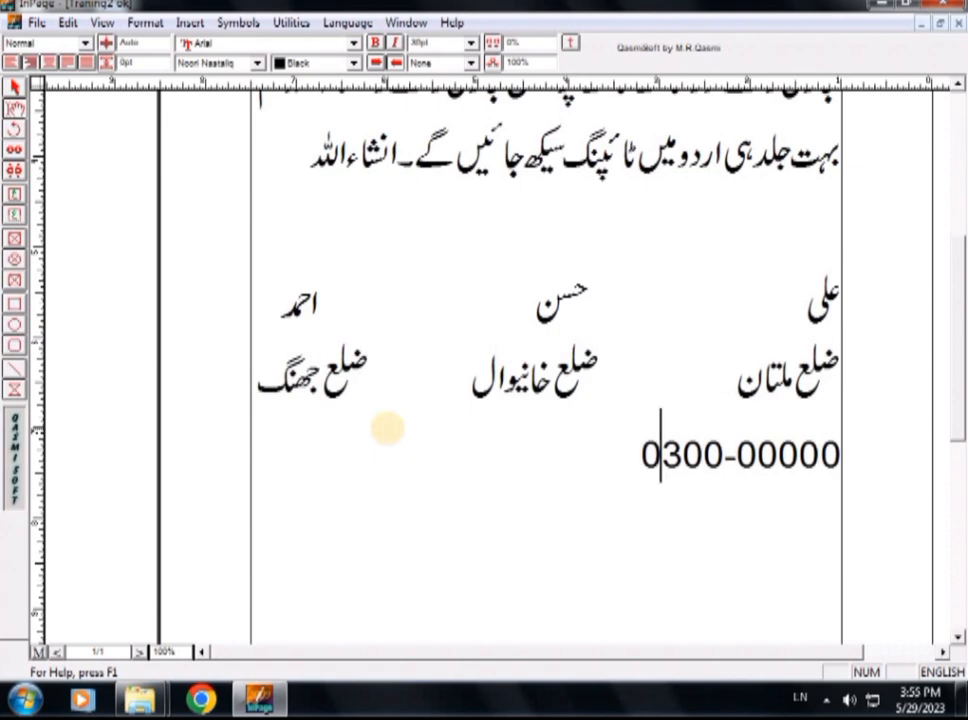
{"action": "key", "text": "Right"}
{"action": "key", "text": "Right"}
{"action": "key", "text": "Right"}
{"action": "key", "text": "Right"}
{"action": "key", "text": "Right"}
{"action": "key", "text": "Right"}
{"action": "key", "text": "Right"}
{"action": "key", "text": "Right"}
{"action": "key", "text": "Right"}
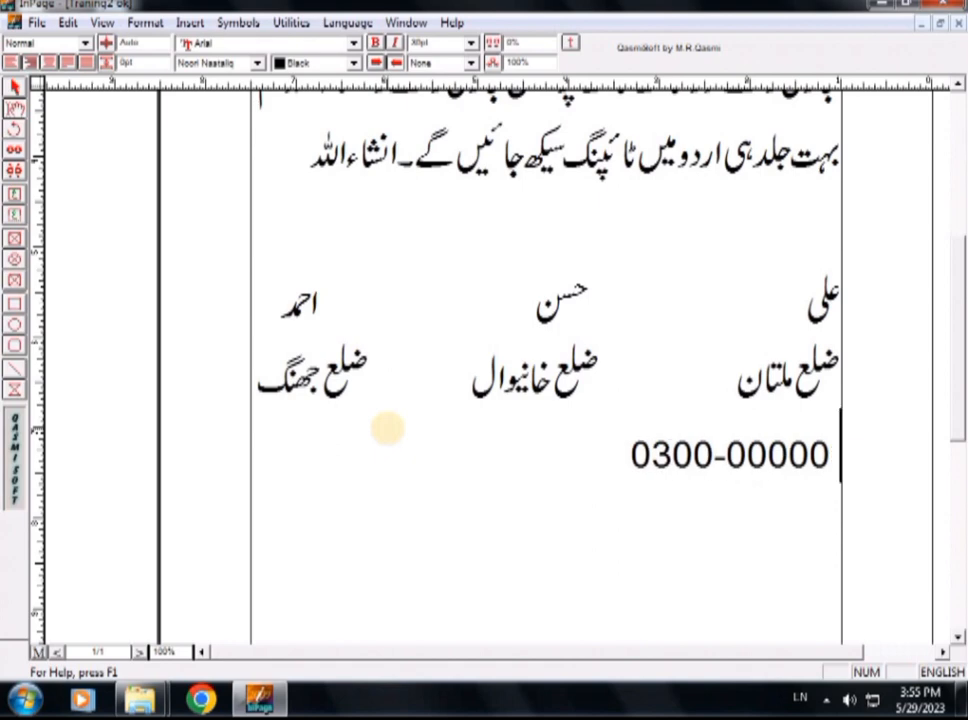
{"action": "key", "text": "BackSpace"}
Type a second sample phone number in the middle column of the same line.
{"action": "key", "text": "ctrl+space"}
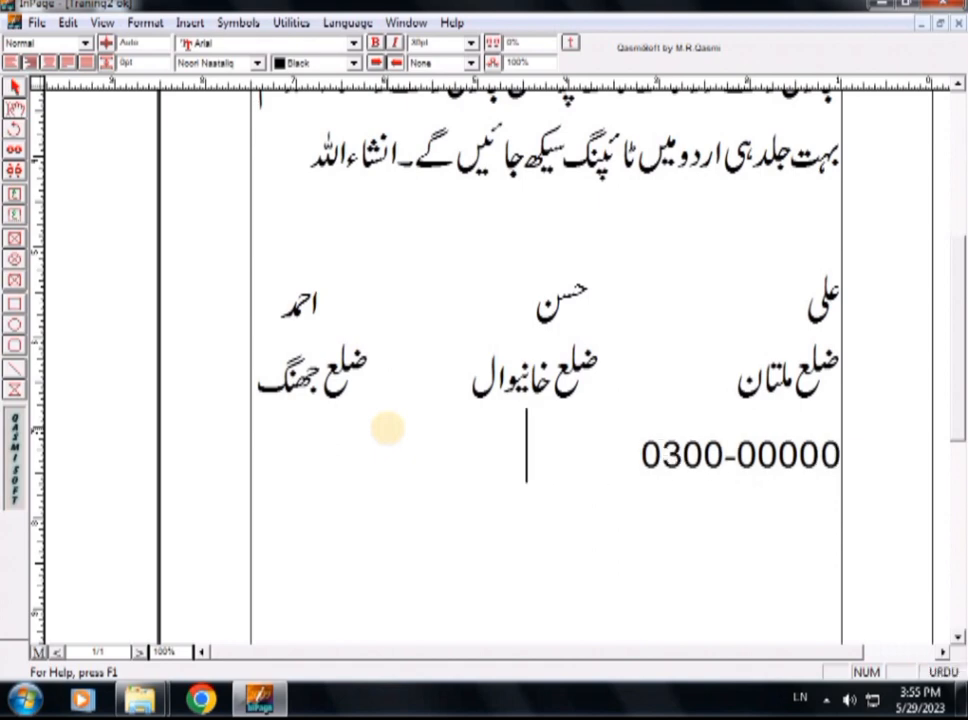
{"action": "key", "text": "ctrl+space"}
{"action": "type", "text": "030"}
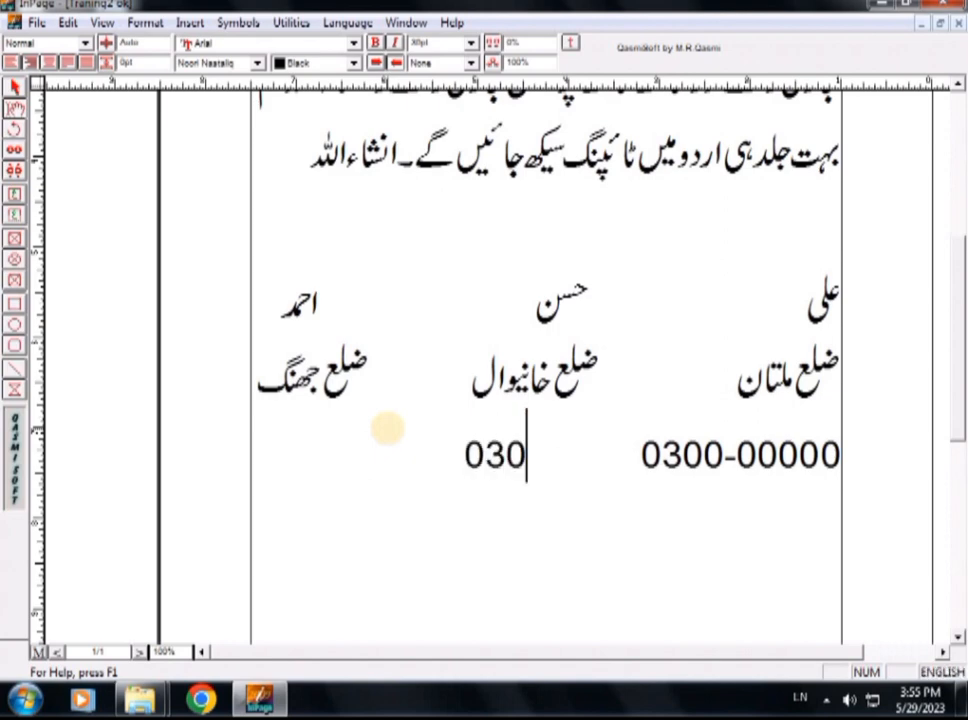
{"action": "type", "text": "00000"}
Start a new line and type a third sample phone number.
{"action": "key", "text": "ctrl+space"}
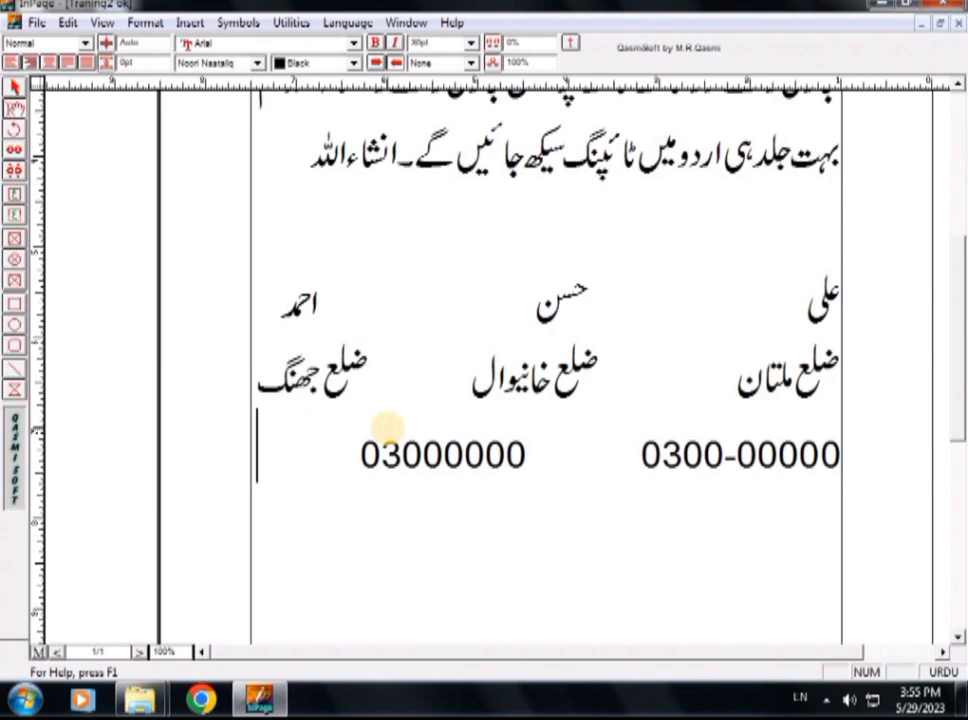
{"action": "key", "text": "ctrl+space"}
{"action": "key", "text": "Return"}
{"action": "type", "text": "03"}
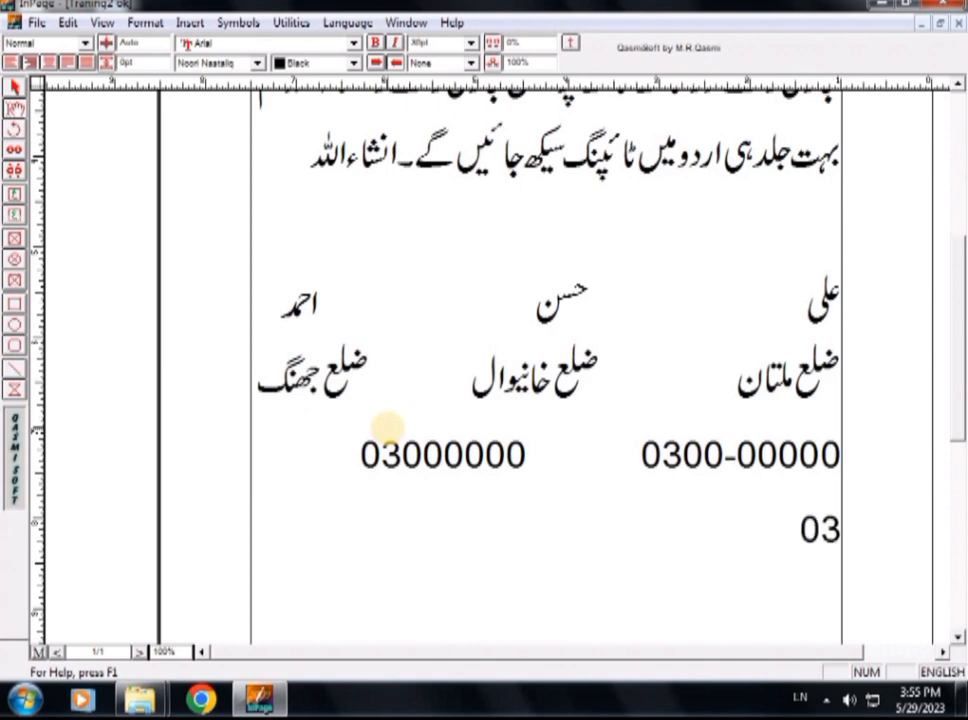
{"action": "type", "text": "0000"}
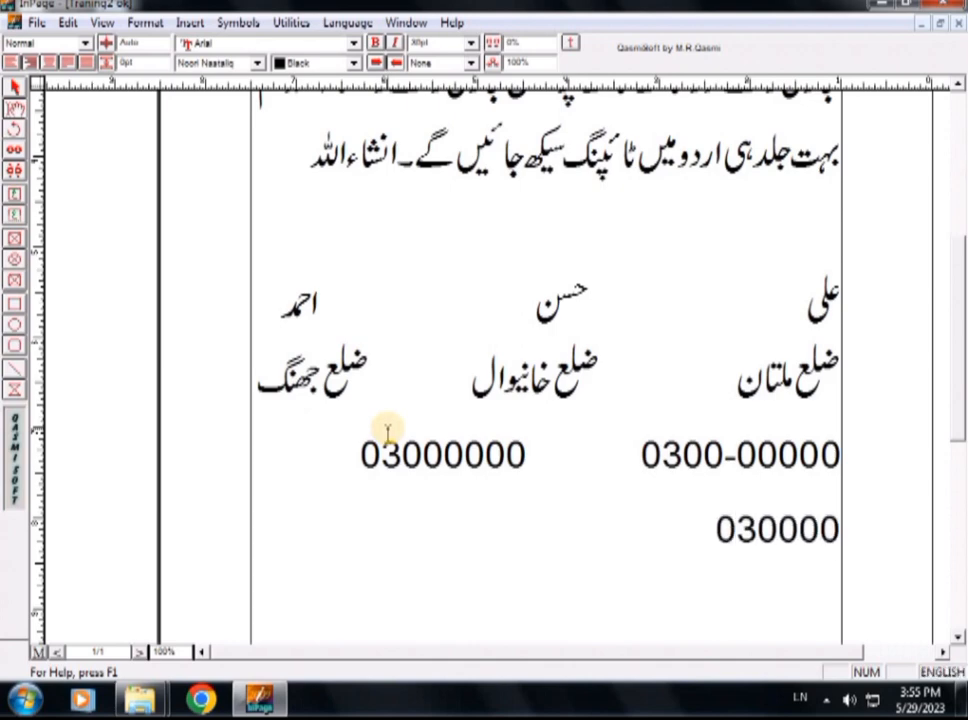
Delete the extra spaces after the second phone number.
{"action": "left_click", "coordinate": [537, 474]}
{"action": "key", "text": "BackSpace"}
{"action": "key", "text": "BackSpace"}
{"action": "key", "text": "BackSpace"}
{"action": "key", "text": "BackSpace"}
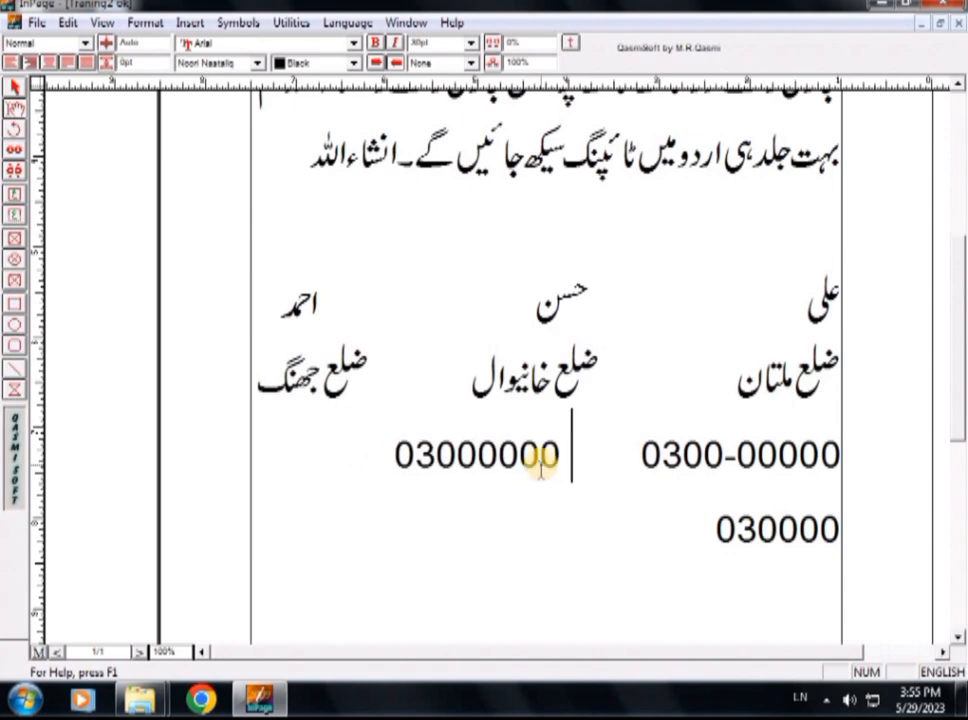
{"action": "key", "text": "BackSpace"}
{"action": "key", "text": "BackSpace"}
{"action": "key", "text": "BackSpace"}
{"action": "key", "text": "BackSpace"}
{"action": "key", "text": "BackSpace"}
{"action": "key", "text": "BackSpace"}
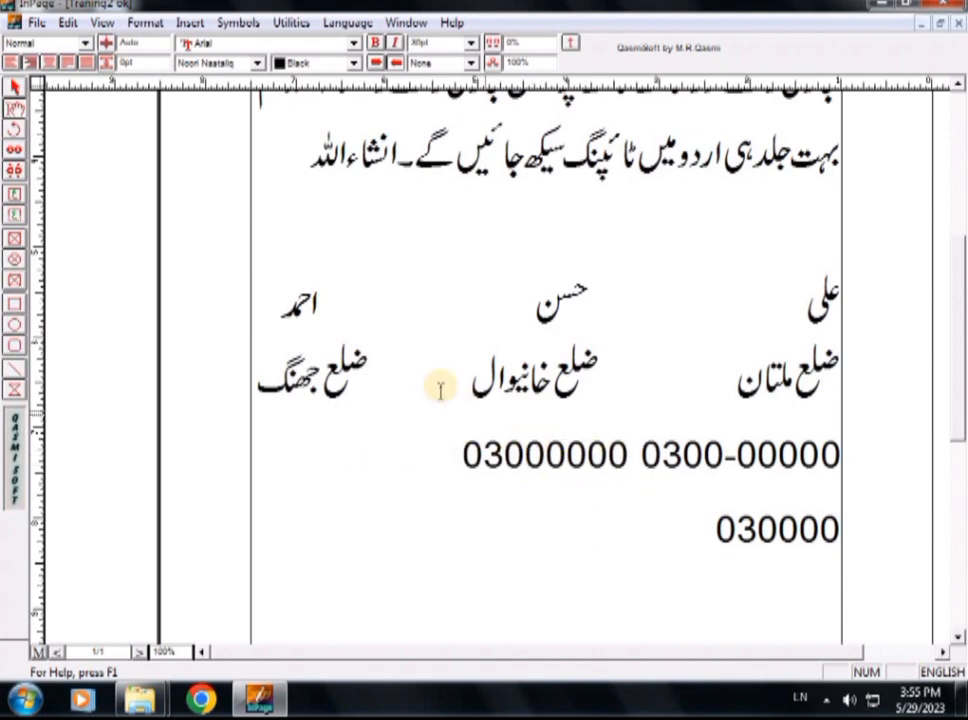
Bring the third phone number up into the same row and trim two digits from the middle number.
{"action": "left_click", "coordinate": [566, 455]}
{"action": "key", "text": "BackSpace"}
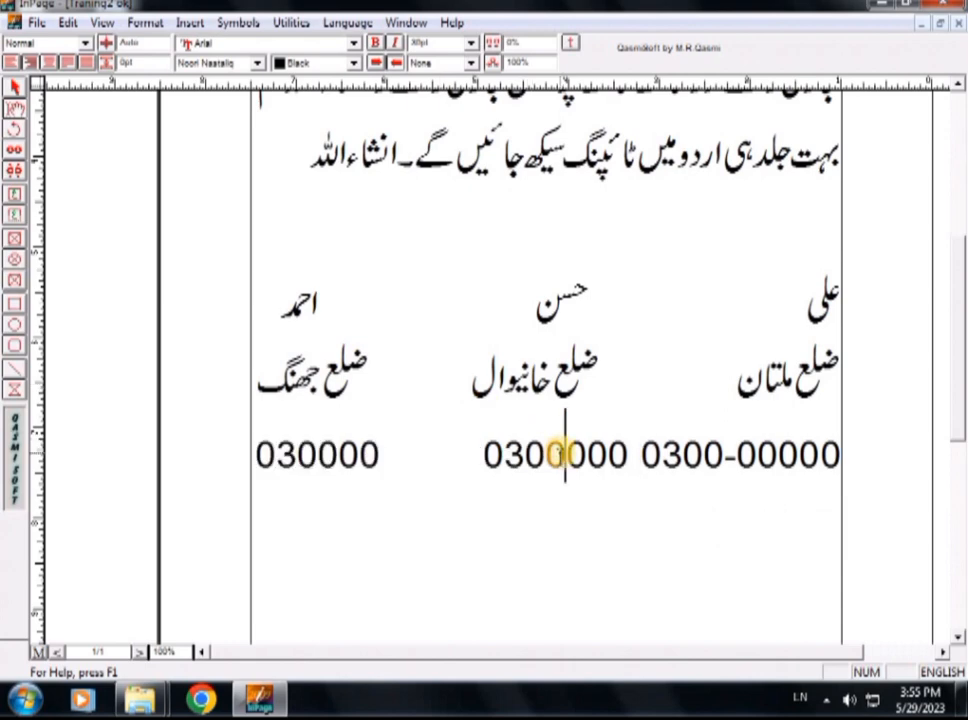
{"action": "key", "text": "BackSpace"}
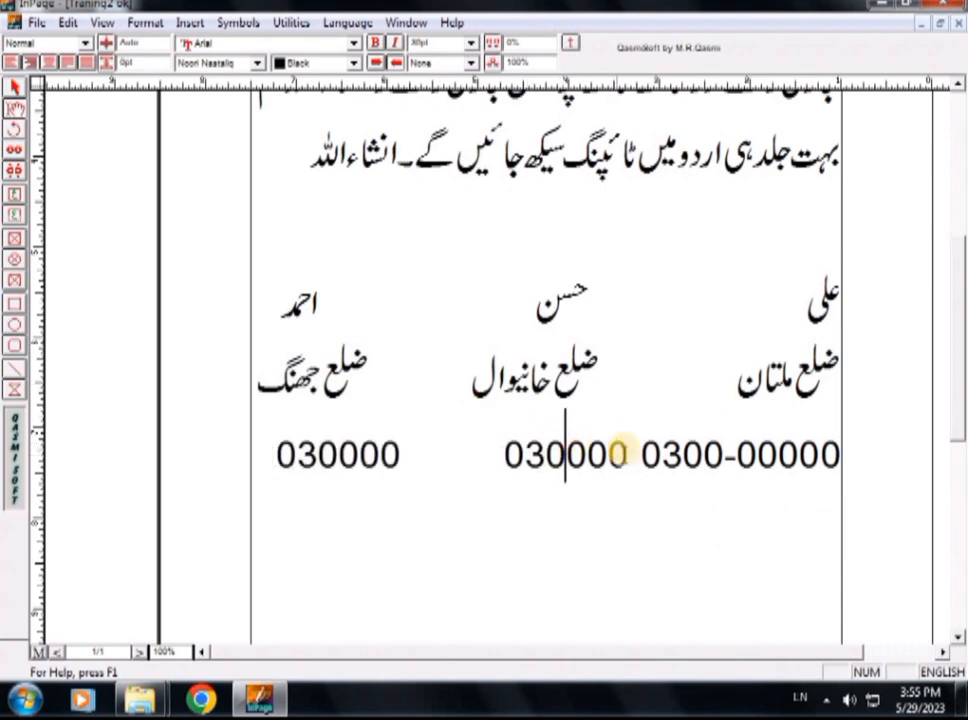
Select and delete the district ضلع ملتان under علی.
{"action": "left_click", "coordinate": [628, 455]}
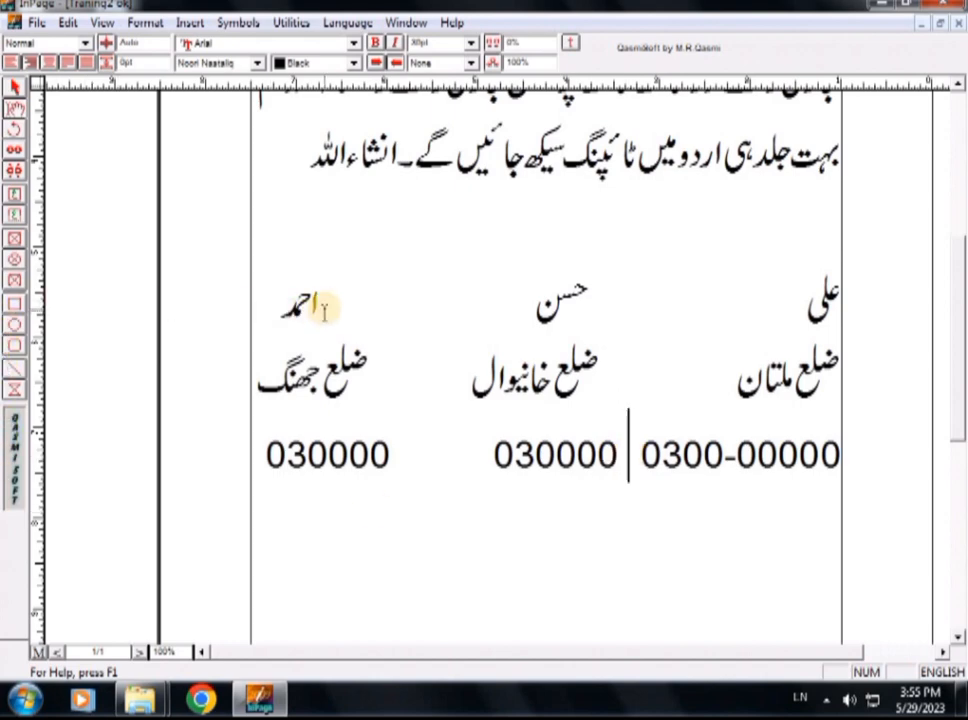
{"action": "left_click", "coordinate": [735, 373]}
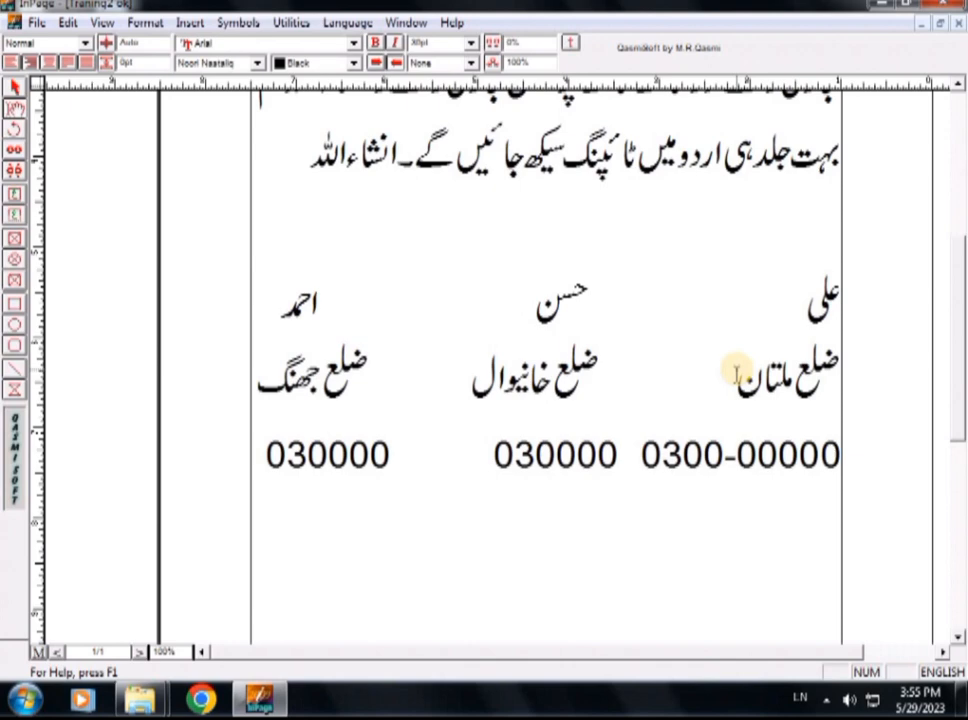
{"action": "key", "text": "shift+Right"}
{"action": "key", "text": "shift+Right"}
{"action": "key", "text": "shift+Right"}
{"action": "key", "text": "shift+Right"}
{"action": "key", "text": "shift+Right"}
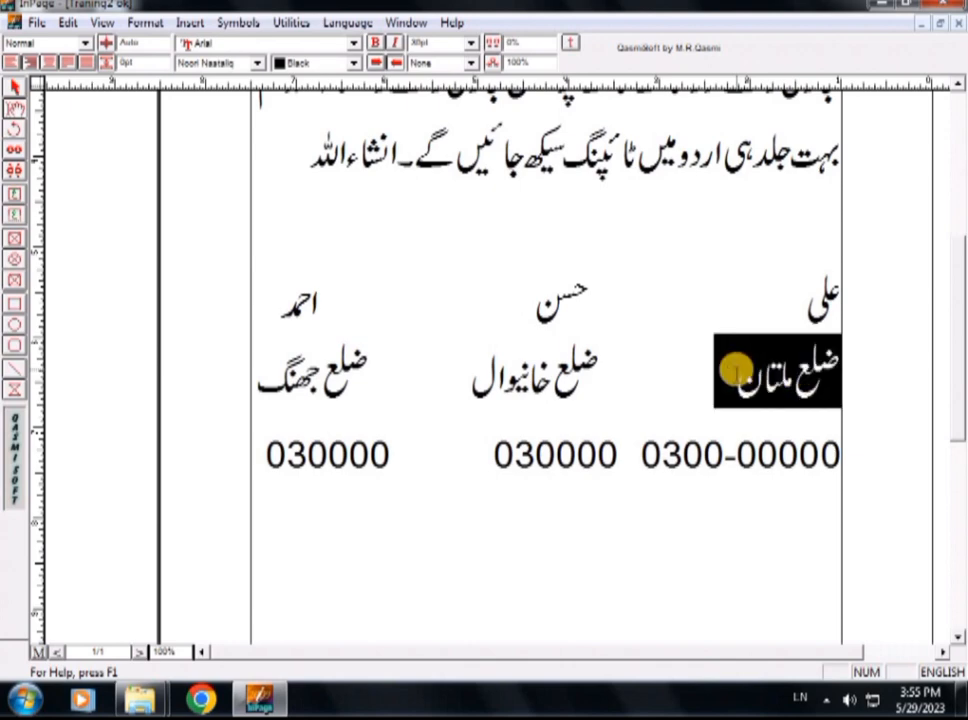
{"action": "key", "text": "Delete"}
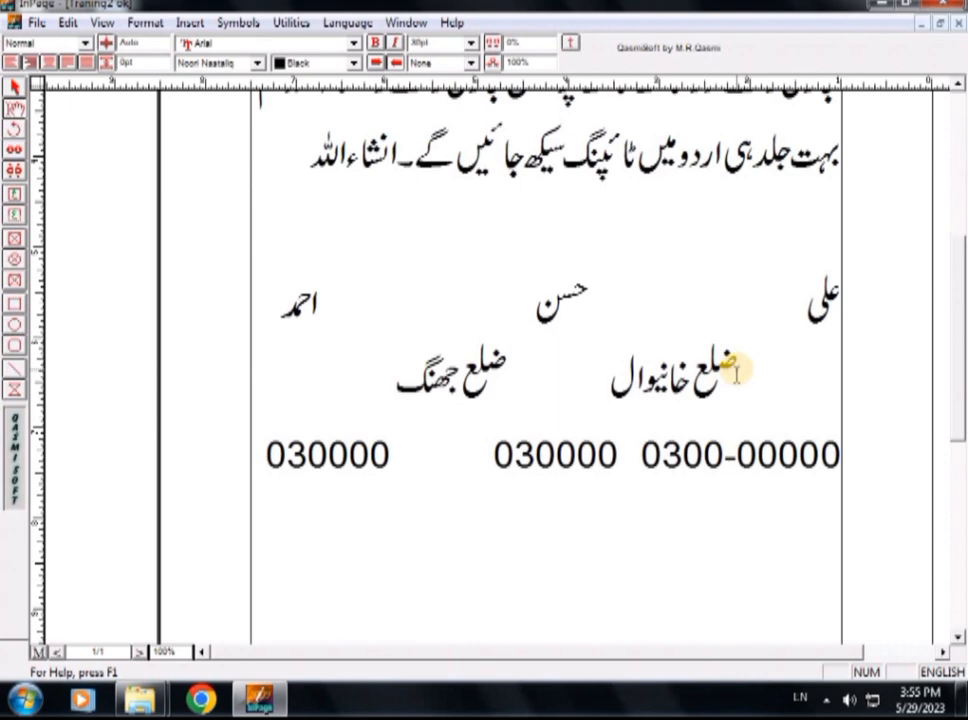
Delete the last three digits of the phone number under علی.
{"action": "key", "text": "shift+Left"}
{"action": "key", "text": "shift+Left"}
{"action": "key", "text": "shift+Left"}
{"action": "key", "text": "shift+Left"}
{"action": "key", "text": "shift+Left"}
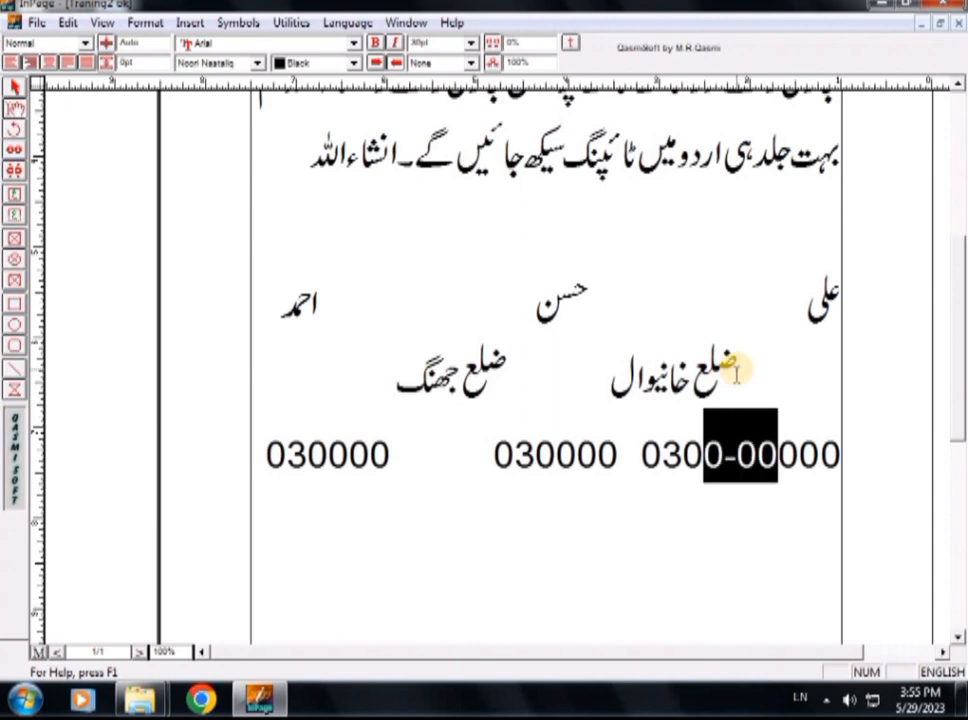
{"action": "key", "text": "shift+Right"}
{"action": "key", "text": "shift+Right"}
{"action": "key", "text": "shift+Right"}
{"action": "key", "text": "Right"}
{"action": "key", "text": "shift+Right"}
{"action": "key", "text": "shift+Right"}
{"action": "key", "text": "shift+Right"}
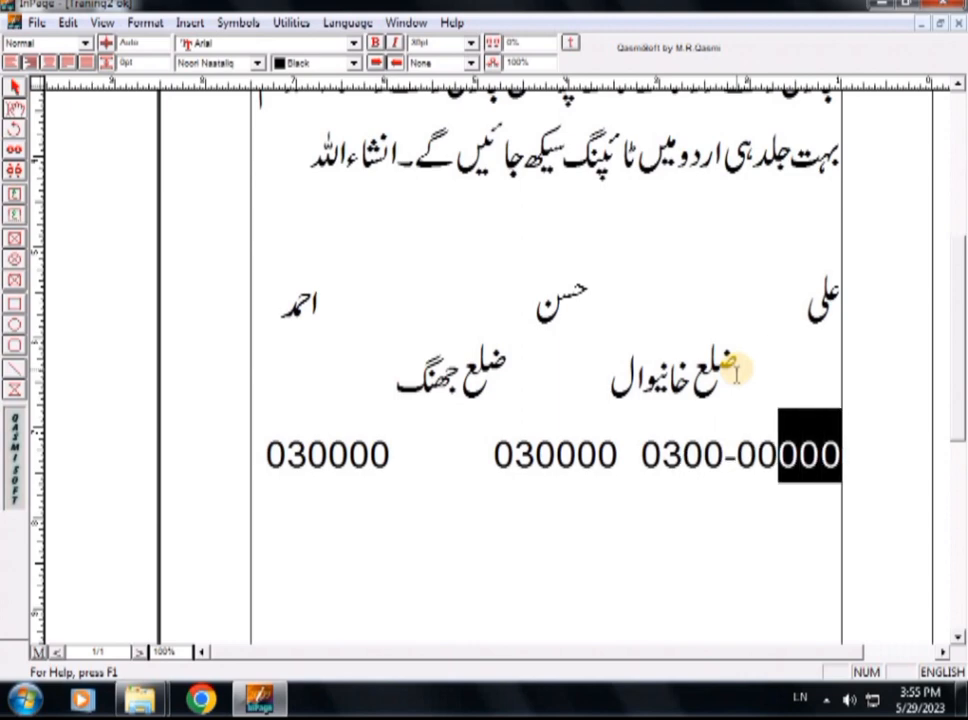
{"action": "key", "text": "Delete"}
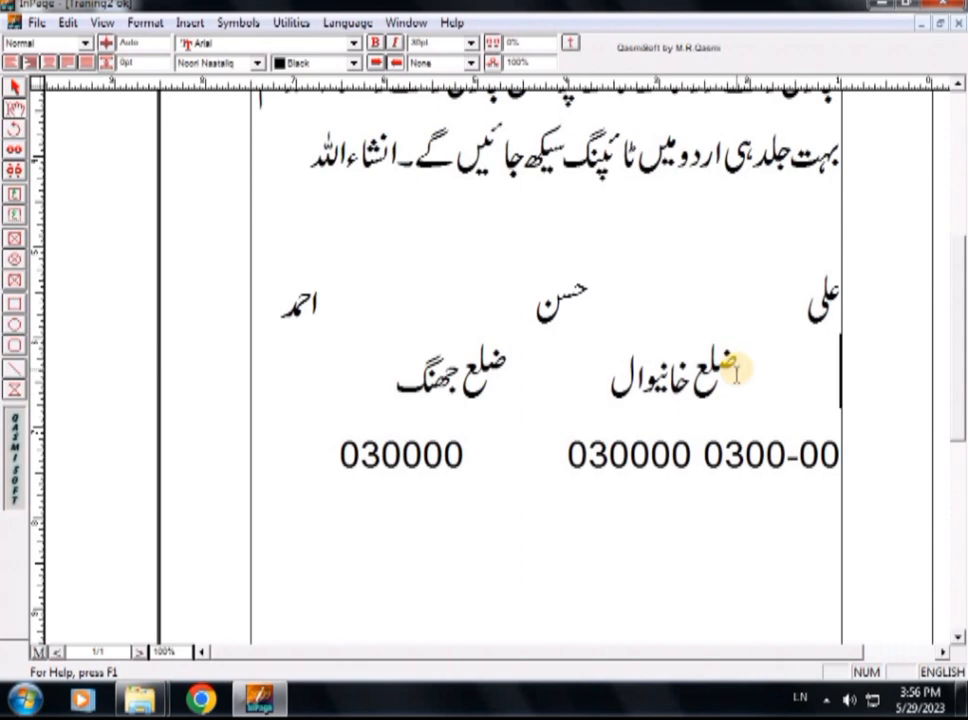
Select and delete the whole block of names, districts and phone numbers below the paragraph.
{"action": "key", "text": "Down"}
{"action": "key", "text": "Up"}
{"action": "key", "text": "Up"}
{"action": "key", "text": "shift+End"}
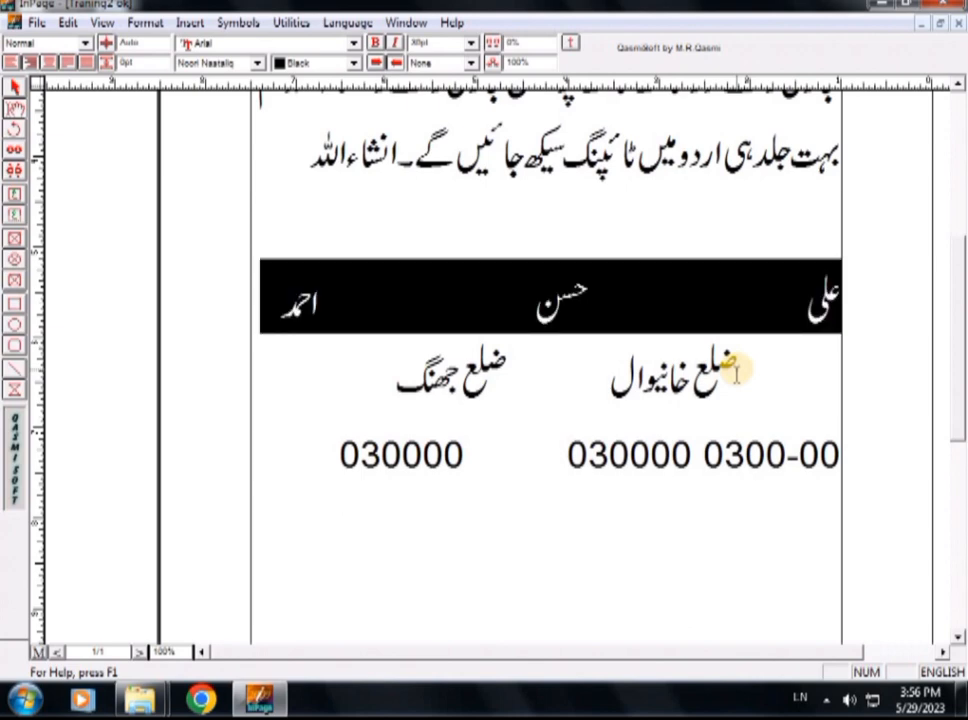
{"action": "key", "text": "shift+Down"}
{"action": "key", "text": "shift+Down"}
{"action": "key", "text": "Delete"}
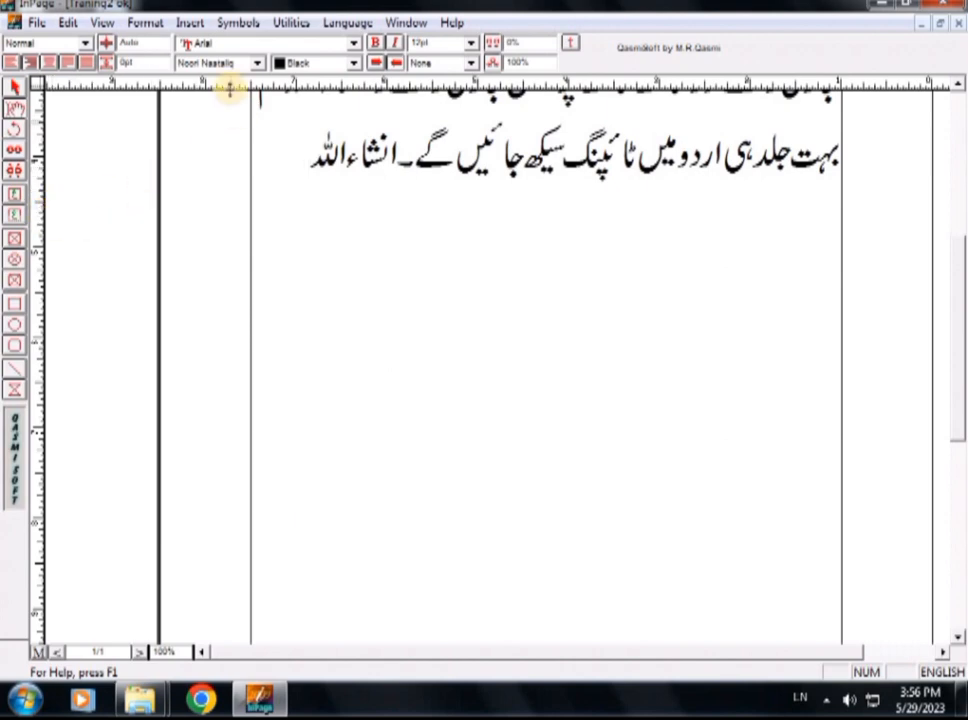
Draw a text box below the paragraph at the right margin.
{"action": "left_click", "coordinate": [14, 216]}
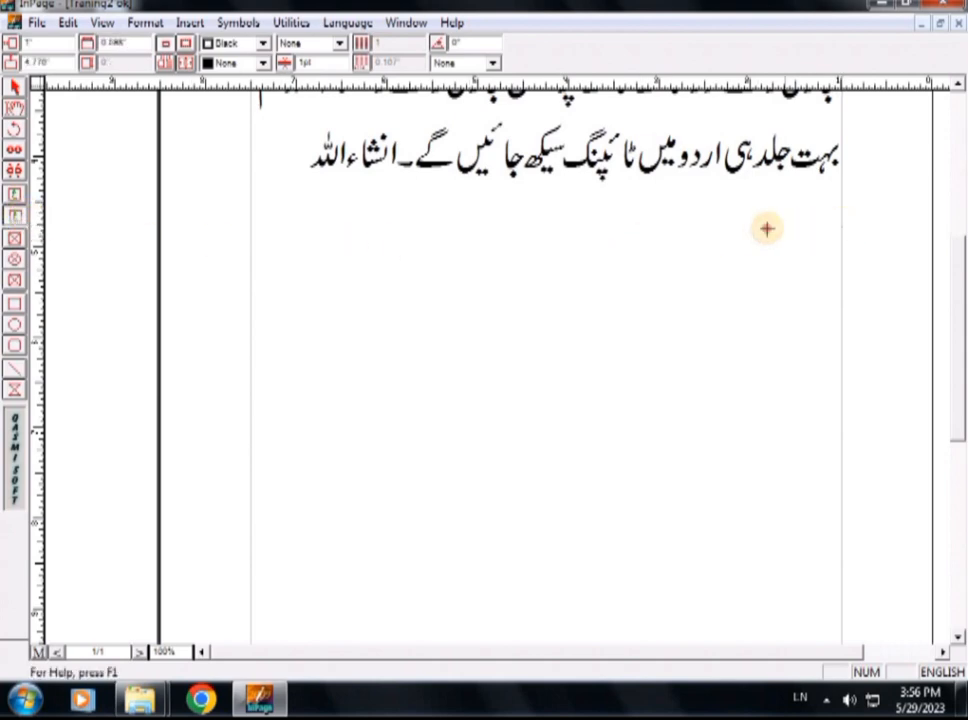
{"action": "left_click", "coordinate": [644, 227]}
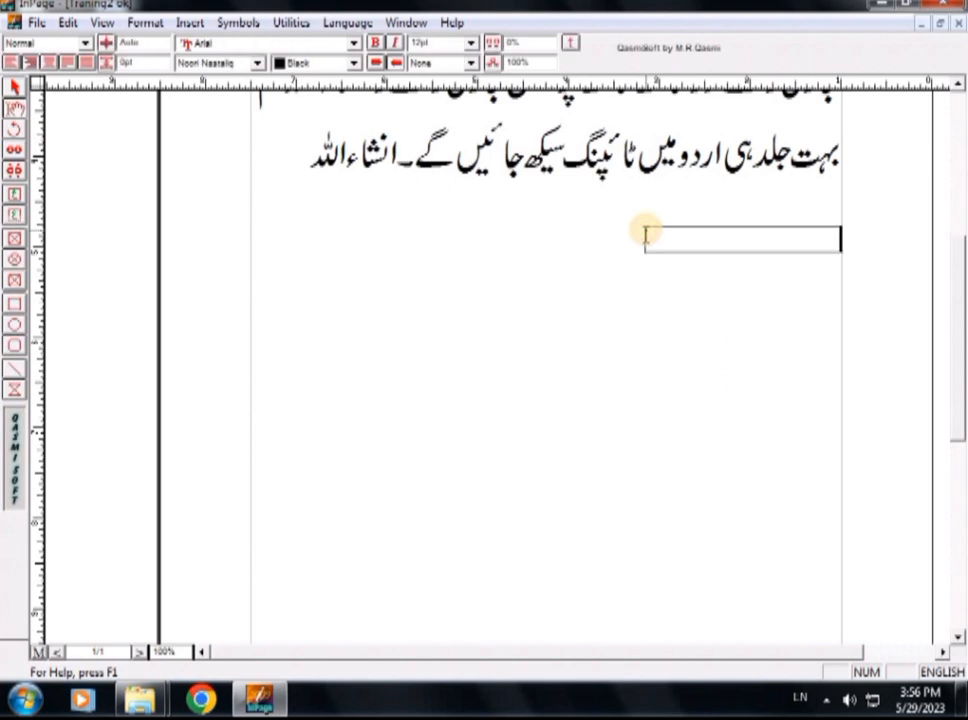
Center-align the text box's text and type the name علی in it.
{"action": "left_click", "coordinate": [47, 63]}
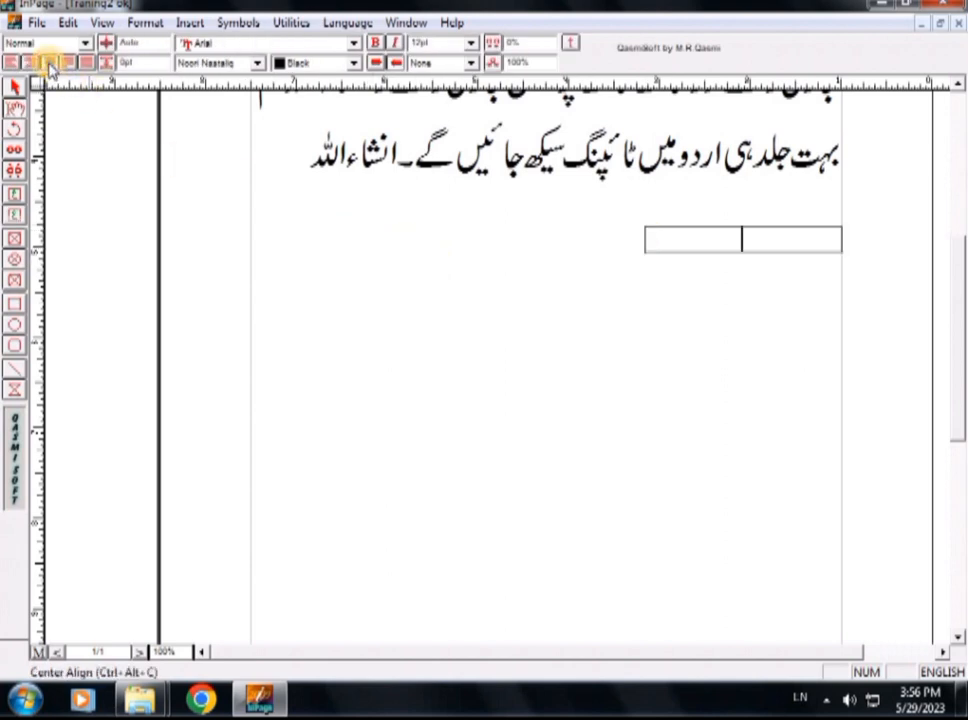
{"action": "left_click", "coordinate": [470, 43]}
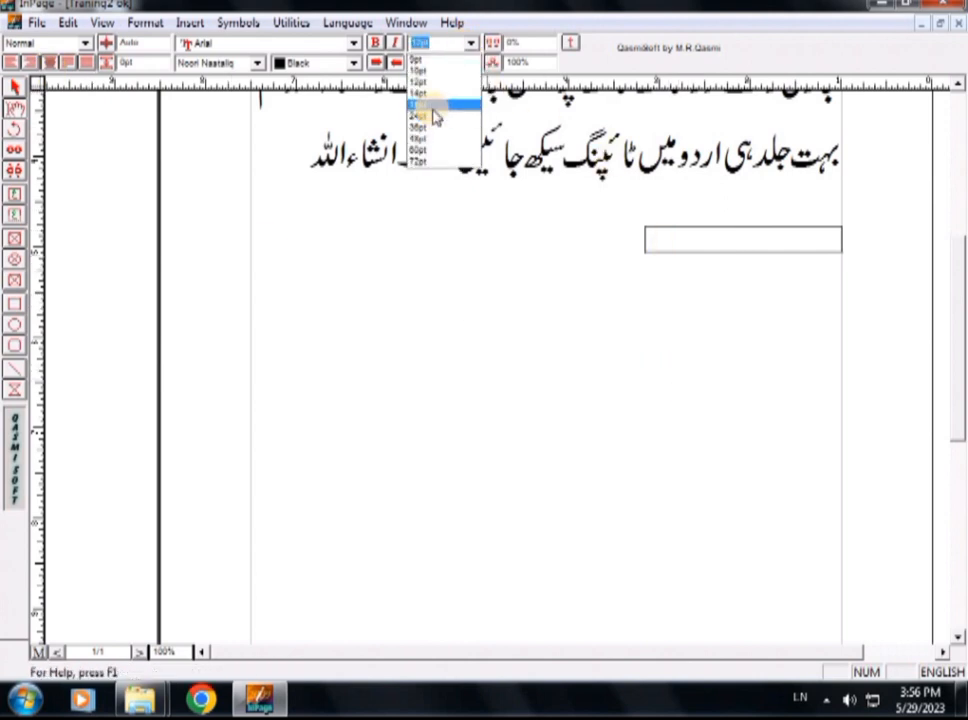
{"action": "left_click", "coordinate": [432, 103]}
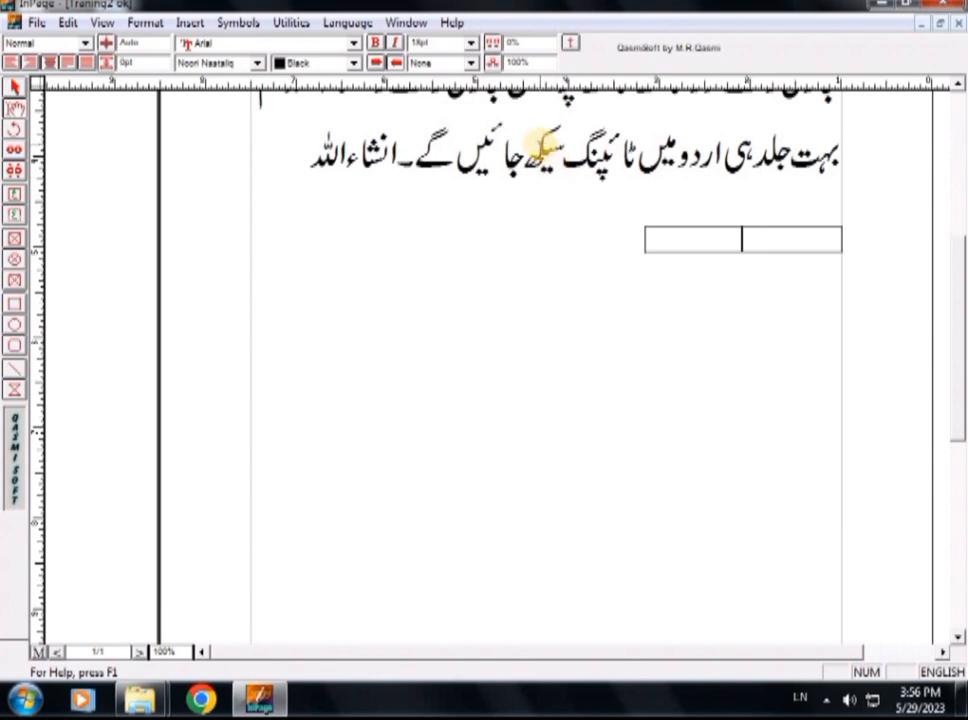
{"action": "type", "text": "e"}
{"action": "key", "text": "BackSpace"}
{"action": "key", "text": "Escape"}
{"action": "type", "text": "el"}
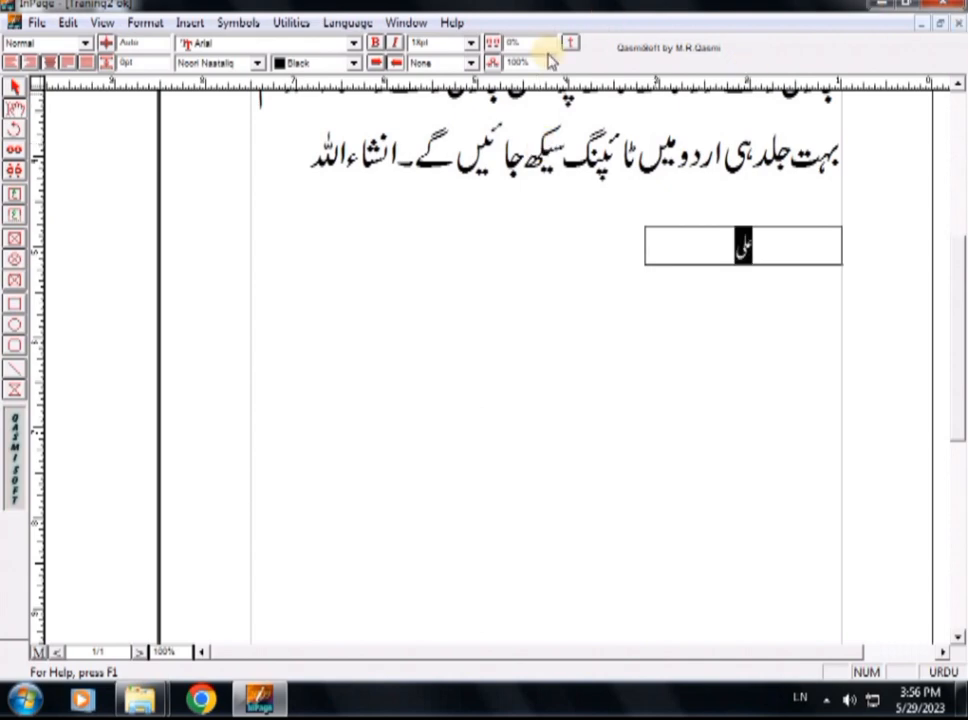
Set the font size of علی to 36 pt.
{"action": "left_click", "coordinate": [471, 43]}
{"action": "left_click", "coordinate": [421, 118]}
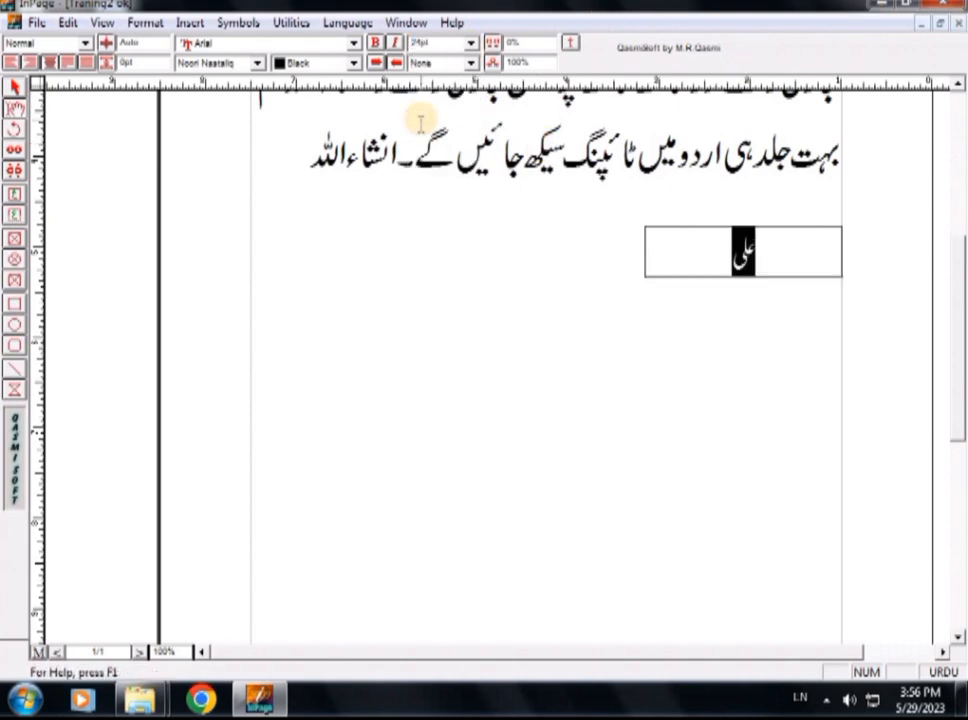
{"action": "left_click", "coordinate": [471, 43]}
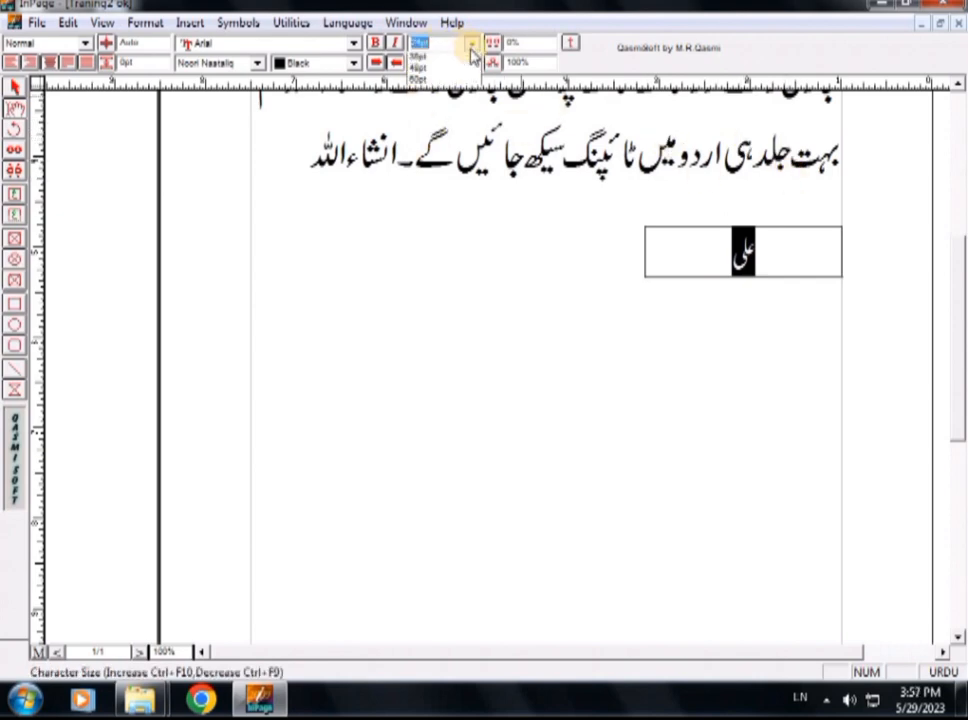
{"action": "left_click", "coordinate": [430, 80]}
{"action": "left_click", "coordinate": [471, 43]}
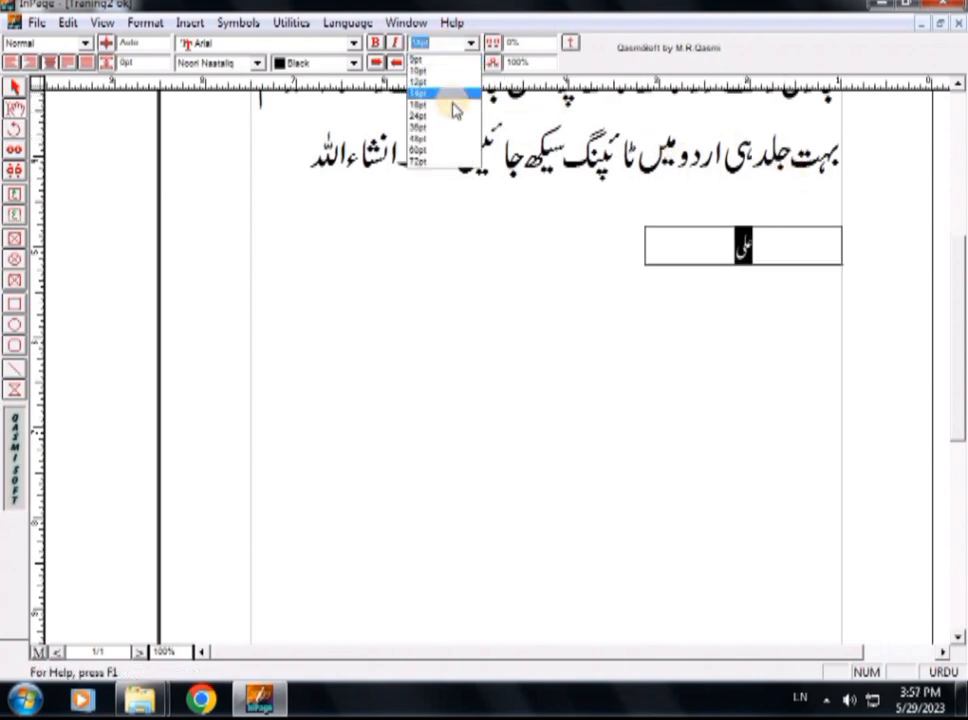
{"action": "left_click", "coordinate": [429, 124]}
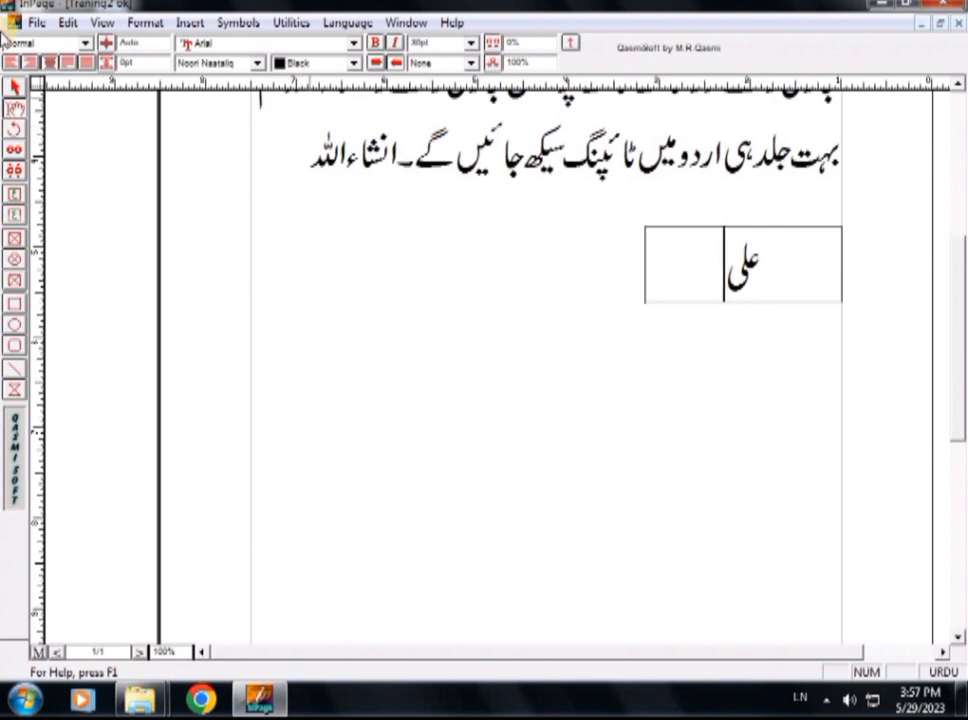
Duplicate the علی text box and place the copy directly to its left.
{"action": "left_click", "coordinate": [15, 87]}
{"action": "left_click", "coordinate": [672, 290]}
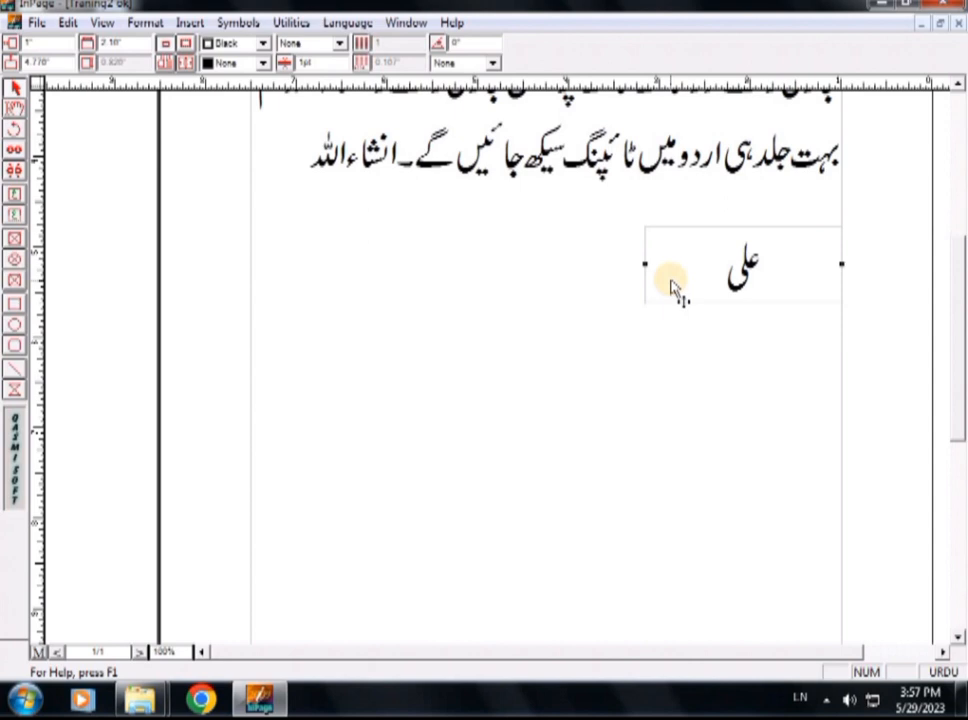
{"action": "left_click", "coordinate": [671, 282]}
{"action": "key", "text": "Return"}
{"action": "key", "text": "Left"}
{"action": "key", "text": "Left"}
{"action": "key", "text": "Left"}
{"action": "key", "text": "Left"}
{"action": "key", "text": "Left"}
{"action": "key", "text": "Left"}
{"action": "key", "text": "Left"}
{"action": "key", "text": "Left"}
{"action": "key", "text": "Left"}
{"action": "key", "text": "Left"}
{"action": "key", "text": "Left"}
{"action": "key", "text": "Left"}
{"action": "key", "text": "Left"}
{"action": "key", "text": "Left"}
{"action": "key", "text": "Left"}
{"action": "key", "text": "Left"}
{"action": "key", "text": "Left"}
{"action": "key", "text": "Left"}
{"action": "key", "text": "Left"}
{"action": "key", "text": "Left"}
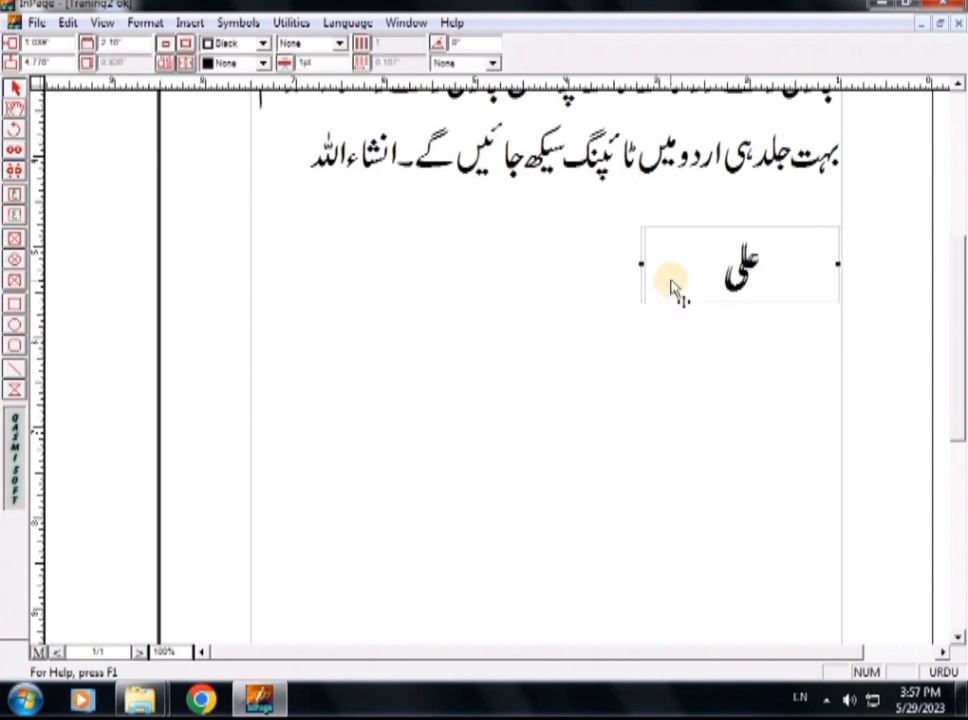
{"action": "key", "text": "Left"}
{"action": "key", "text": "Left"}
{"action": "key", "text": "Left"}
{"action": "key", "text": "Left"}
{"action": "key", "text": "Left"}
{"action": "key", "text": "Left"}
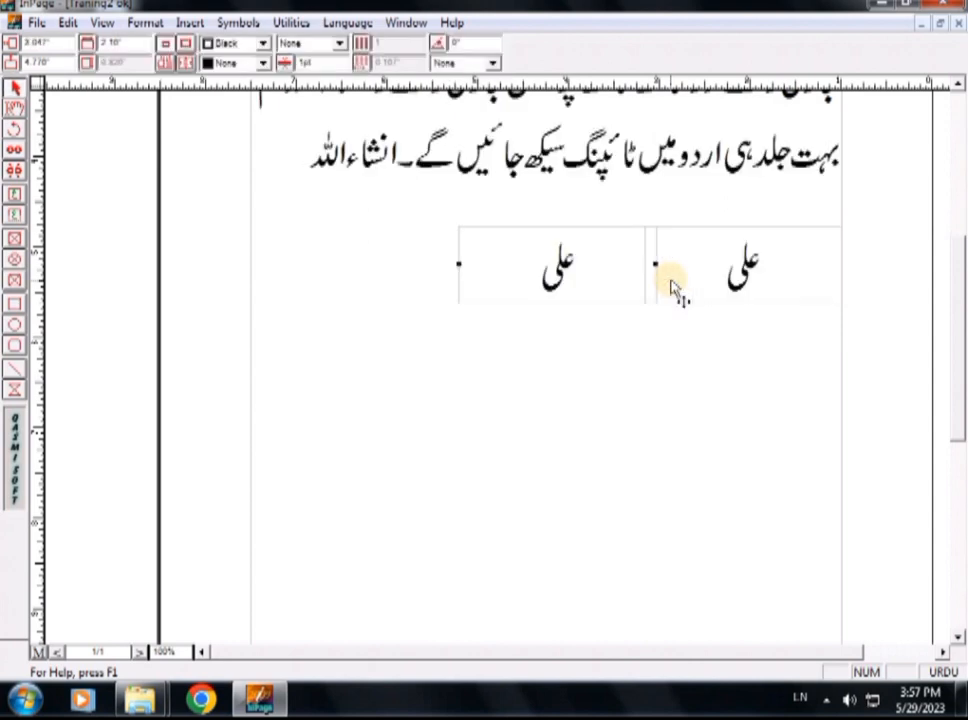
{"action": "key", "text": "Right"}
{"action": "key", "text": "Right"}
{"action": "key", "text": "Right"}
{"action": "key", "text": "Right"}
{"action": "key", "text": "Right"}
{"action": "key", "text": "Right"}
{"action": "key", "text": "Right"}
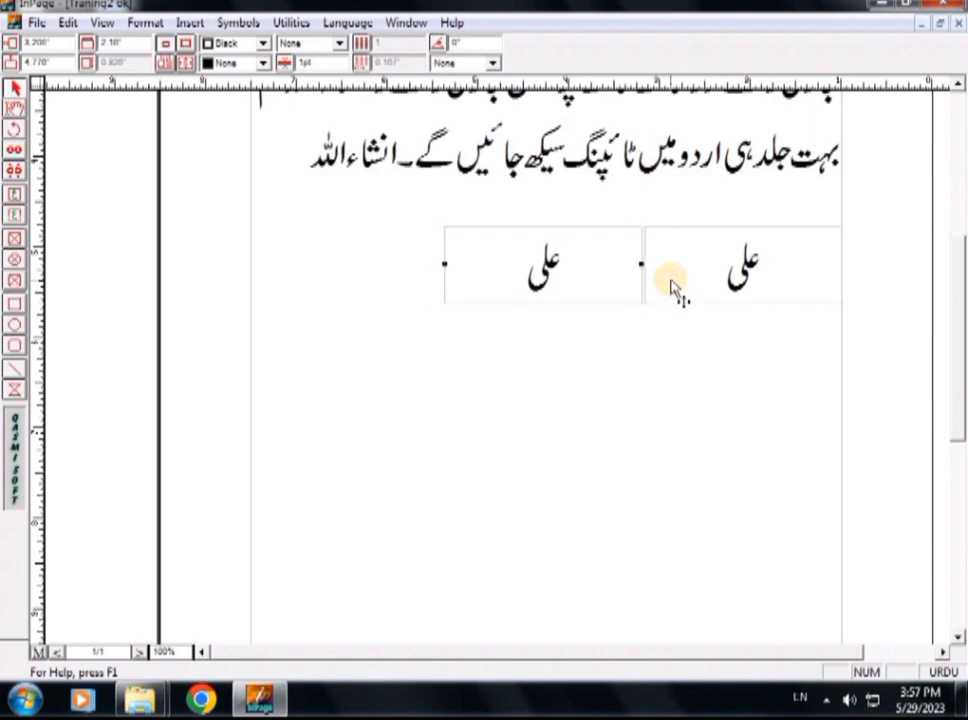
Replace the name in the copied box with حسن.
{"action": "left_click", "coordinate": [13, 112]}
{"action": "left_click", "coordinate": [552, 280]}
{"action": "double_click", "coordinate": [545, 278]}
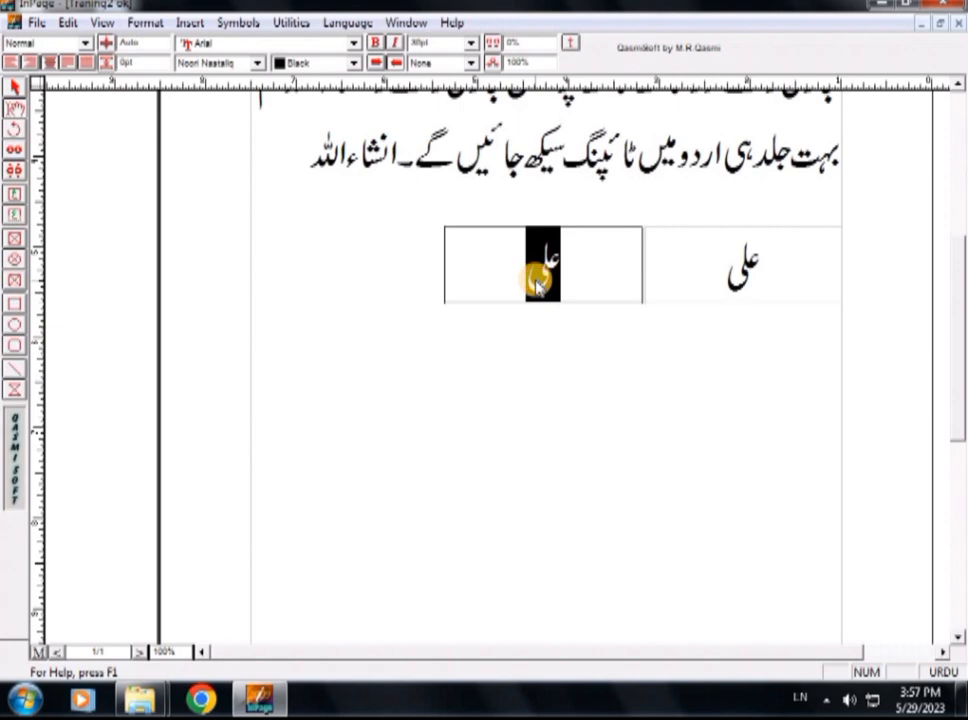
{"action": "type", "text": "حسن"}
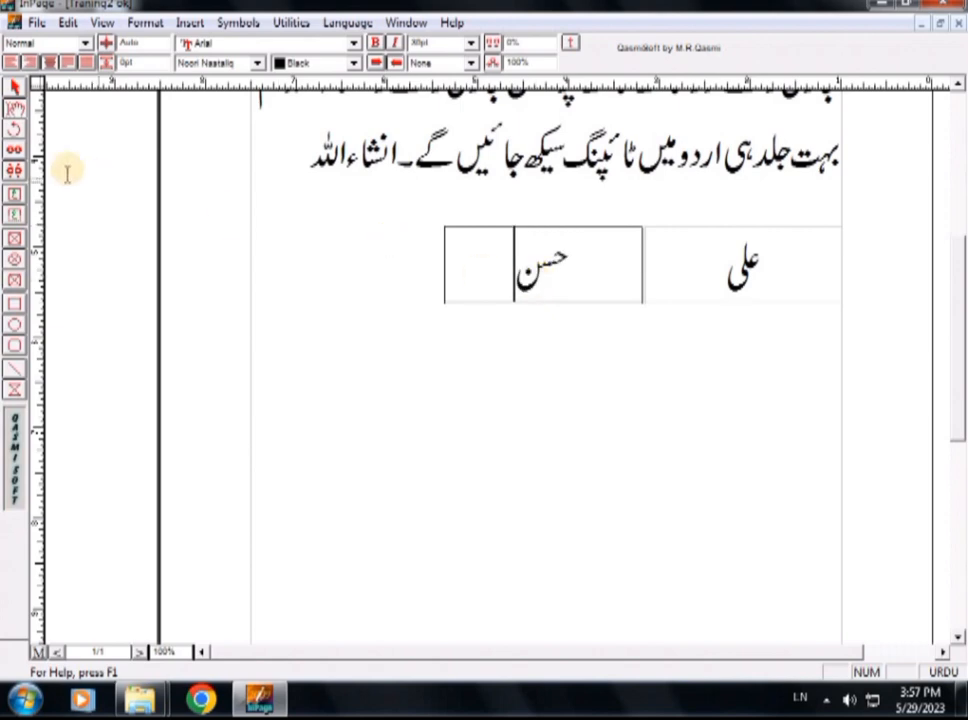
Paste another copy of the box and move it to the left of the حسن box.
{"action": "left_click", "coordinate": [14, 88]}
{"action": "left_click", "coordinate": [459, 256]}
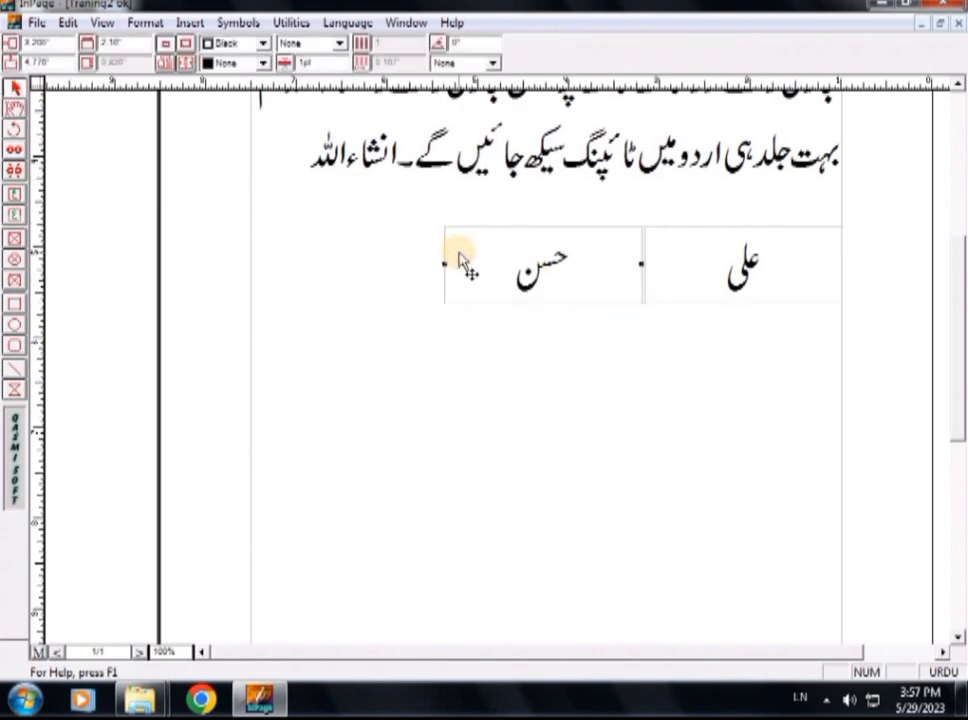
{"action": "key", "text": "ctrl+v"}
{"action": "key", "text": "Left"}
{"action": "key", "text": "Left"}
{"action": "key", "text": "Left"}
{"action": "key", "text": "Left"}
{"action": "key", "text": "Left"}
{"action": "key", "text": "Left"}
{"action": "key", "text": "Left"}
{"action": "key", "text": "Left"}
{"action": "key", "text": "Left"}
{"action": "key", "text": "Left"}
{"action": "key", "text": "Left"}
{"action": "key", "text": "Left"}
{"action": "key", "text": "Left"}
{"action": "key", "text": "Left"}
{"action": "key", "text": "Left"}
{"action": "key", "text": "Left"}
{"action": "key", "text": "Left"}
{"action": "key", "text": "Left"}
{"action": "key", "text": "Left"}
{"action": "key", "text": "Left"}
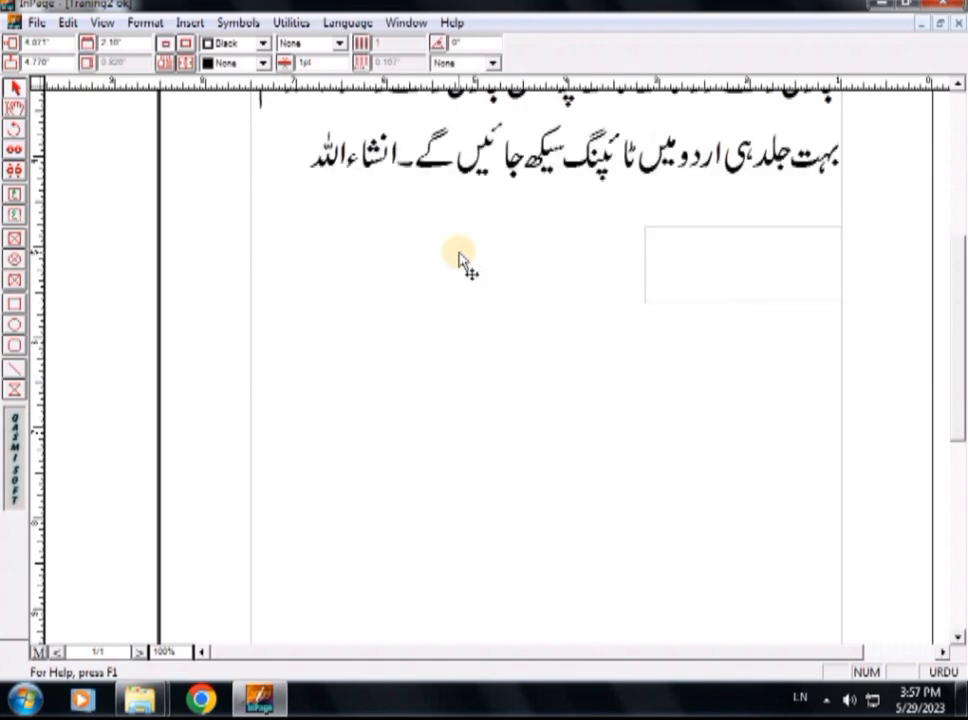
{"action": "key", "text": "Left"}
{"action": "key", "text": "Left"}
{"action": "key", "text": "Left"}
{"action": "key", "text": "Left"}
{"action": "key", "text": "Left"}
{"action": "key", "text": "Left"}
{"action": "key", "text": "Left"}
{"action": "key", "text": "Left"}
{"action": "key", "text": "Left"}
{"action": "key", "text": "Left"}
{"action": "key", "text": "Left"}
{"action": "key", "text": "Left"}
{"action": "key", "text": "Left"}
{"action": "key", "text": "Left"}
{"action": "key", "text": "Left"}
{"action": "key", "text": "Left"}
{"action": "key", "text": "Left"}
{"action": "key", "text": "Left"}
{"action": "key", "text": "Left"}
{"action": "key", "text": "Left"}
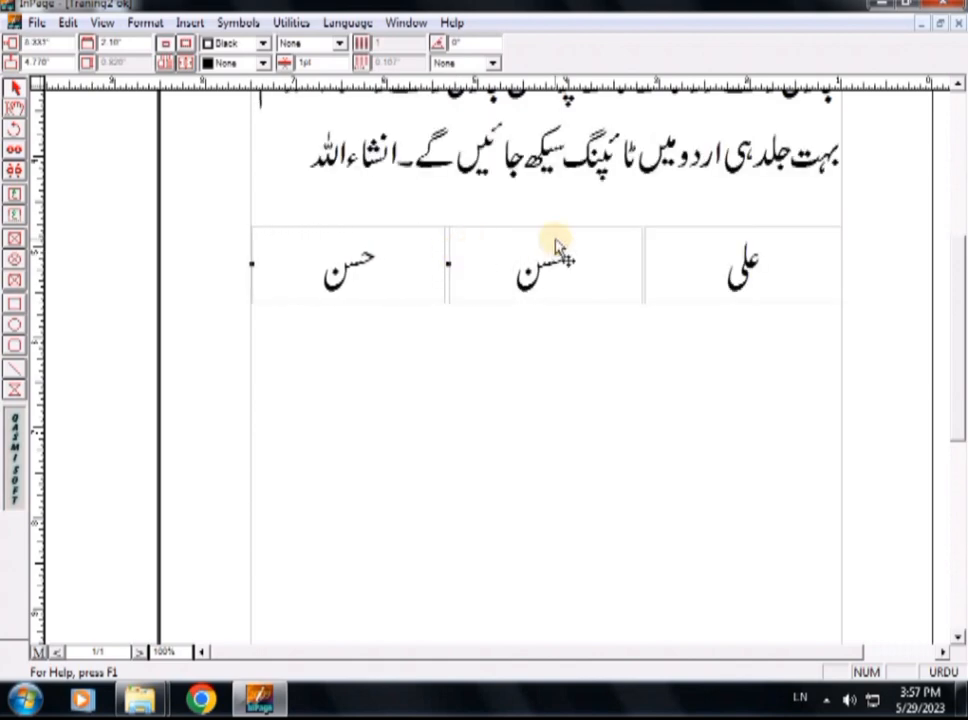
Replace the name in the leftmost box with احمد.
{"action": "left_click", "coordinate": [14, 108]}
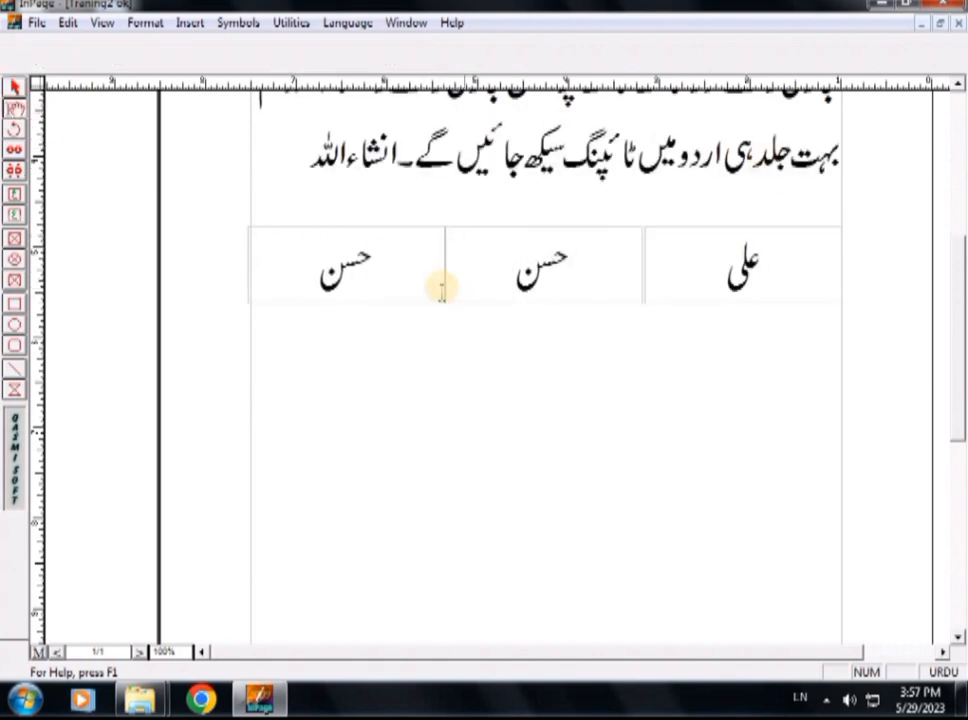
{"action": "left_click", "coordinate": [363, 259]}
{"action": "left_click_drag", "start_coordinate": [363, 259], "coordinate": [324, 264]}
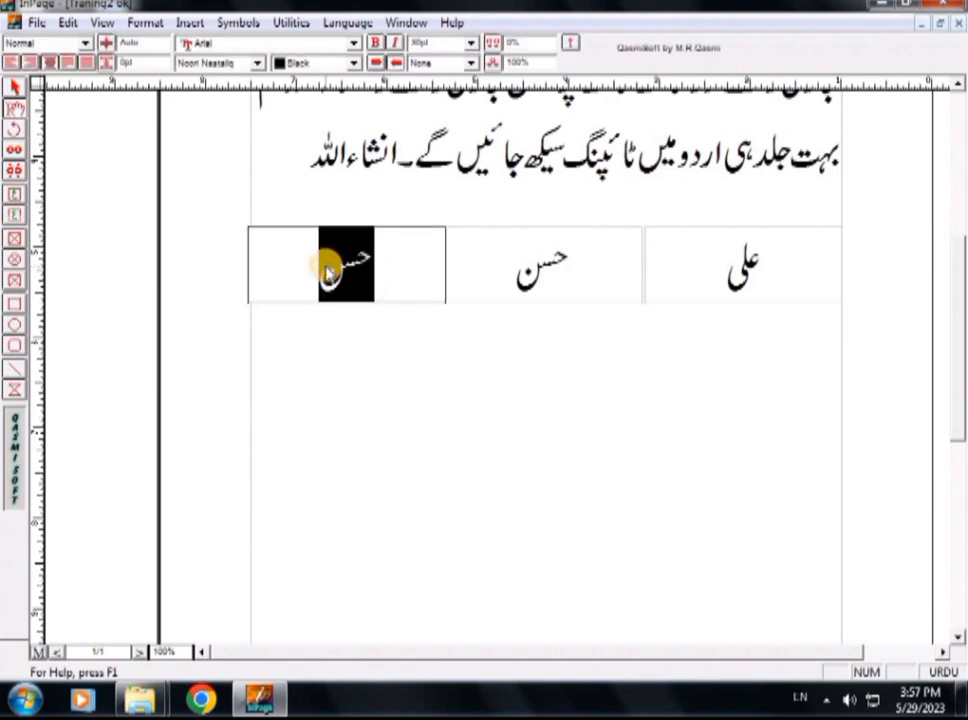
{"action": "key", "text": "BackSpace"}
{"action": "type", "text": "اھ"}
{"action": "key", "text": "BackSpace"}
{"action": "key", "text": "BackSpace"}
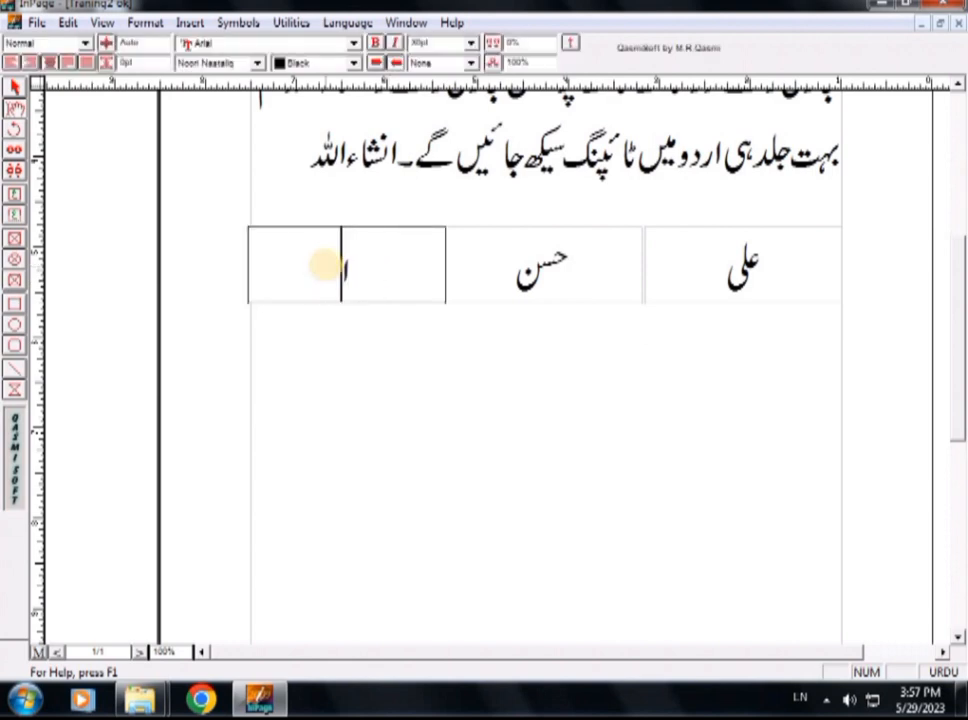
{"action": "type", "text": "احمد"}
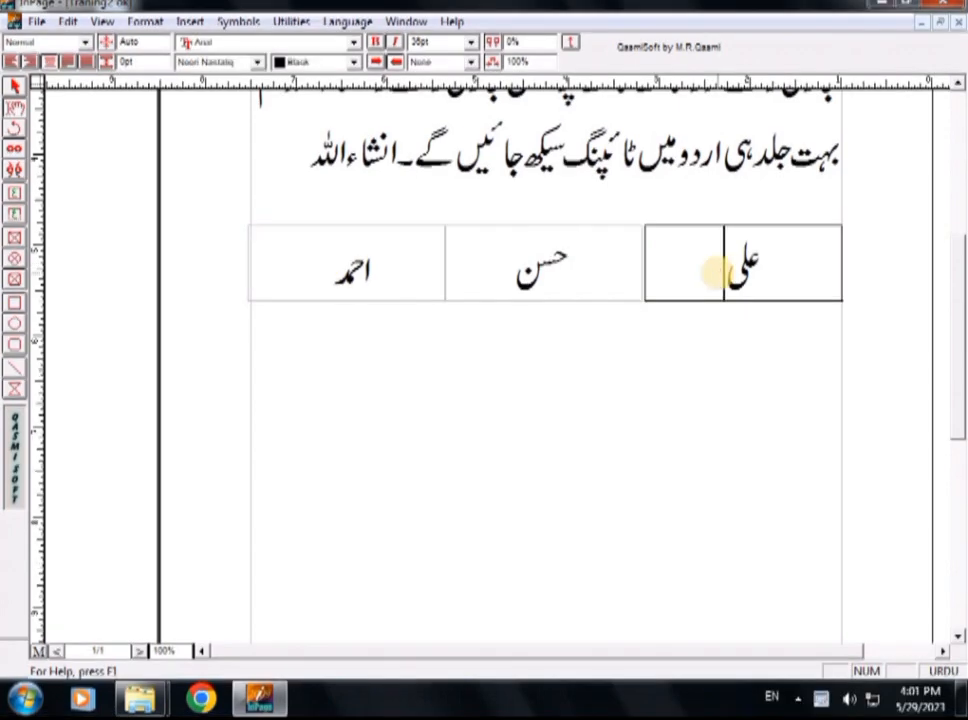
Add the district ضلع ملتان on a new line under علی.
{"action": "key", "text": "Return"}
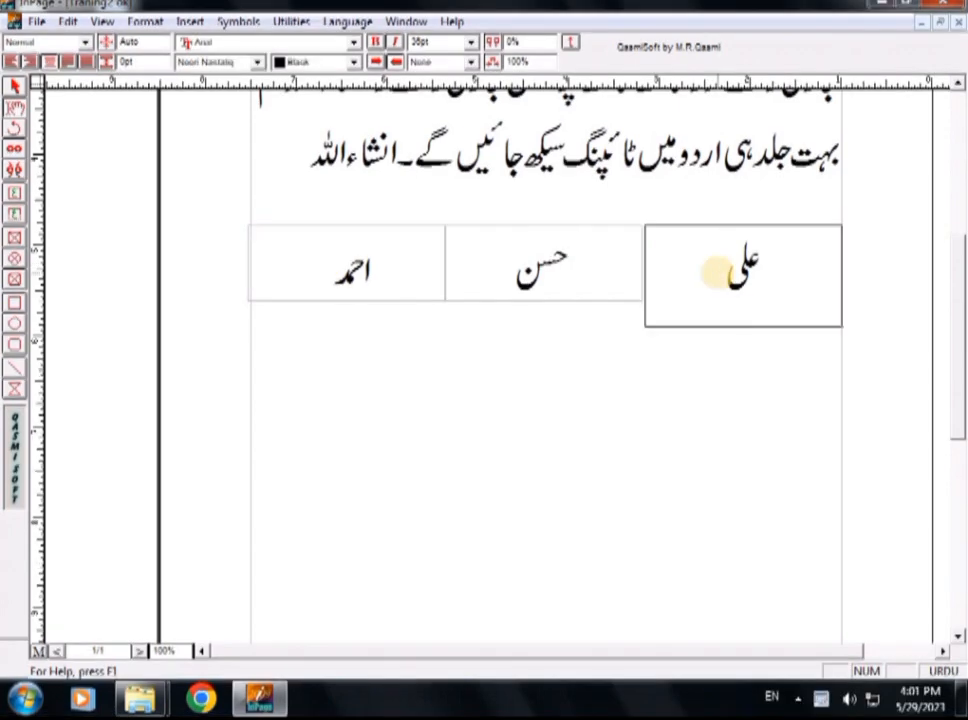
{"action": "type", "text": "ضع"}
{"action": "type", "text": "ع"}
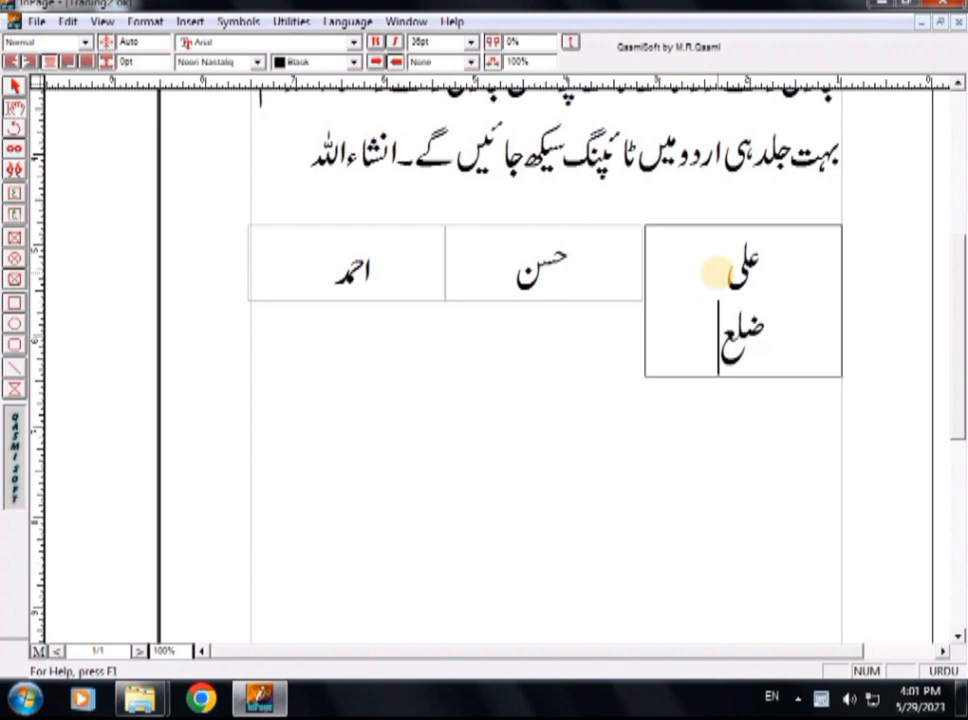
{"action": "type", "text": " ملتان"}
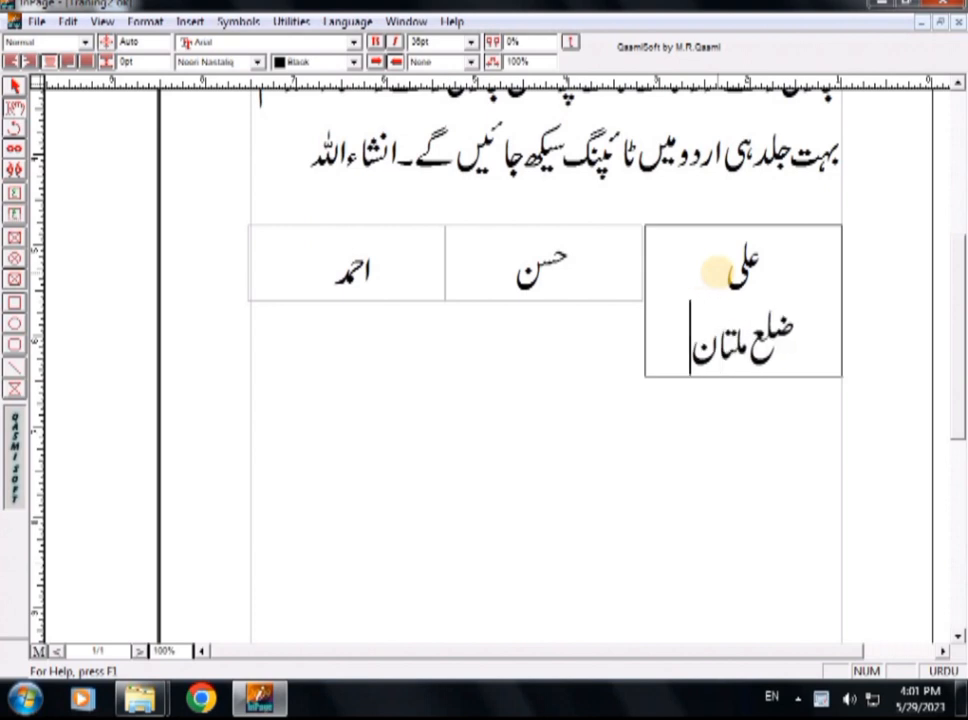
Add the district ضلع خانیوال on a new line under حسن.
{"action": "left_click", "coordinate": [503, 283]}
{"action": "key", "text": "Return"}
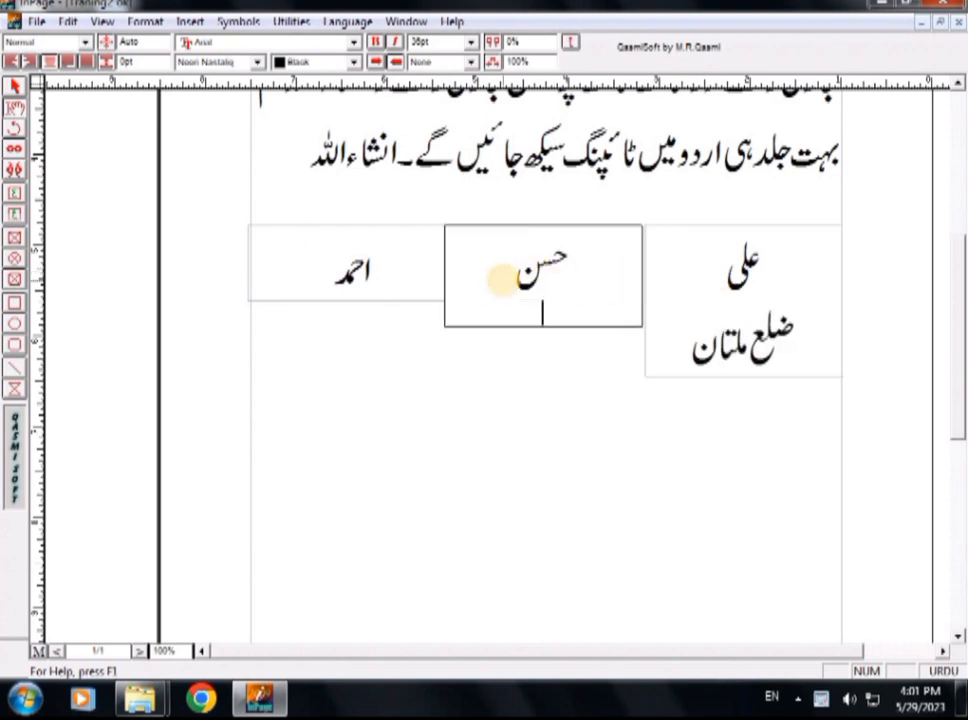
{"action": "type", "text": "ضلع خانیوال"}
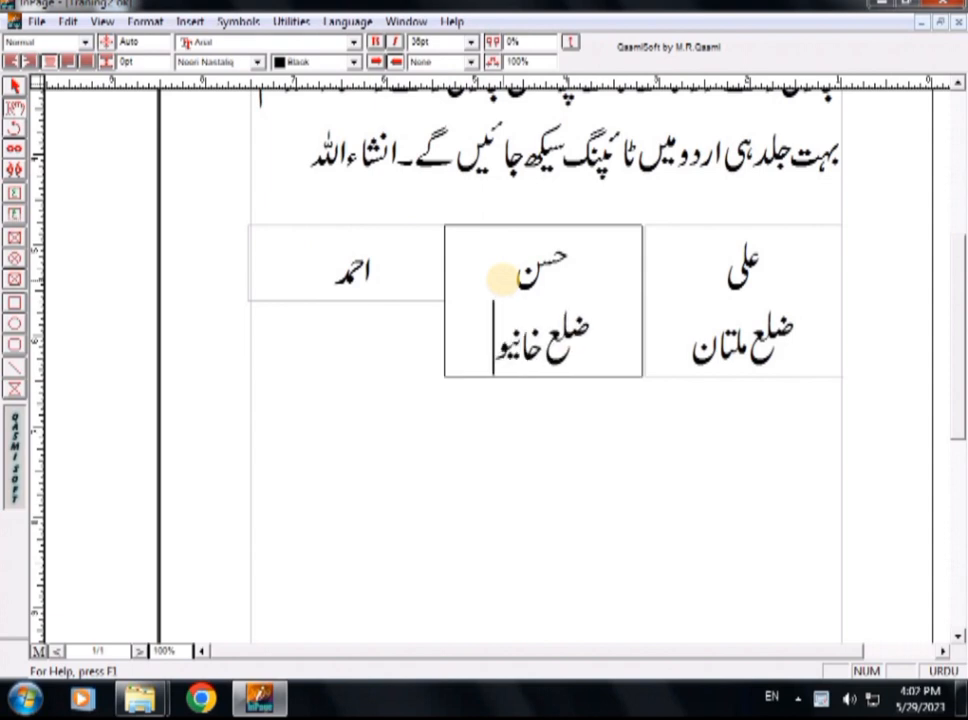
Add the district ضلع جھنگ on a new line under احمد, correcting its spelling.
{"action": "left_click", "coordinate": [331, 278]}
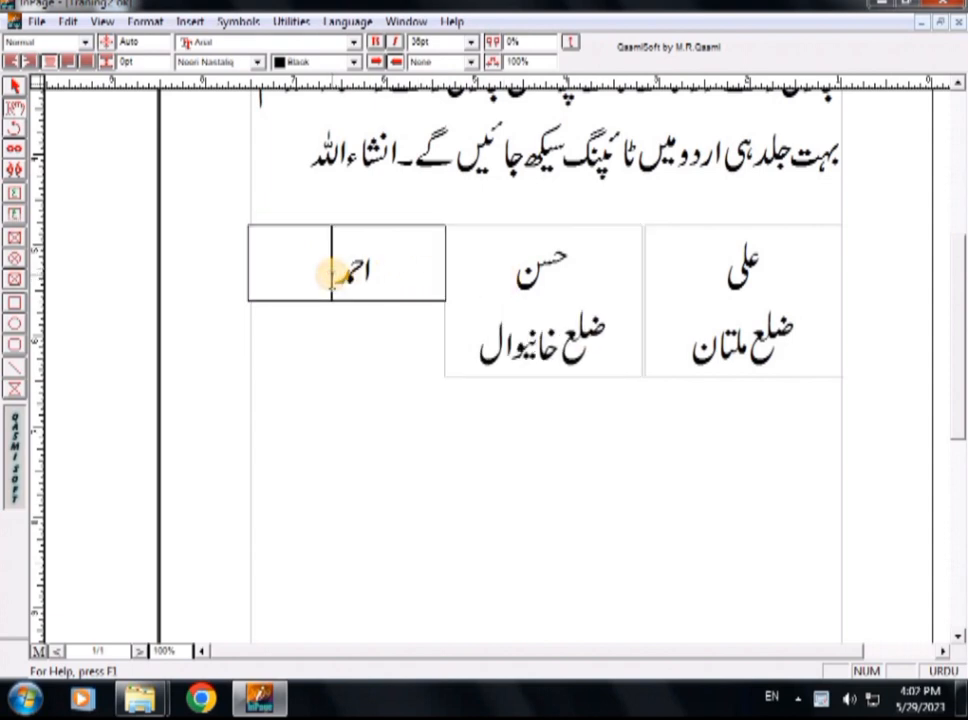
{"action": "key", "text": "Return"}
{"action": "type", "text": "ضلع جنگ"}
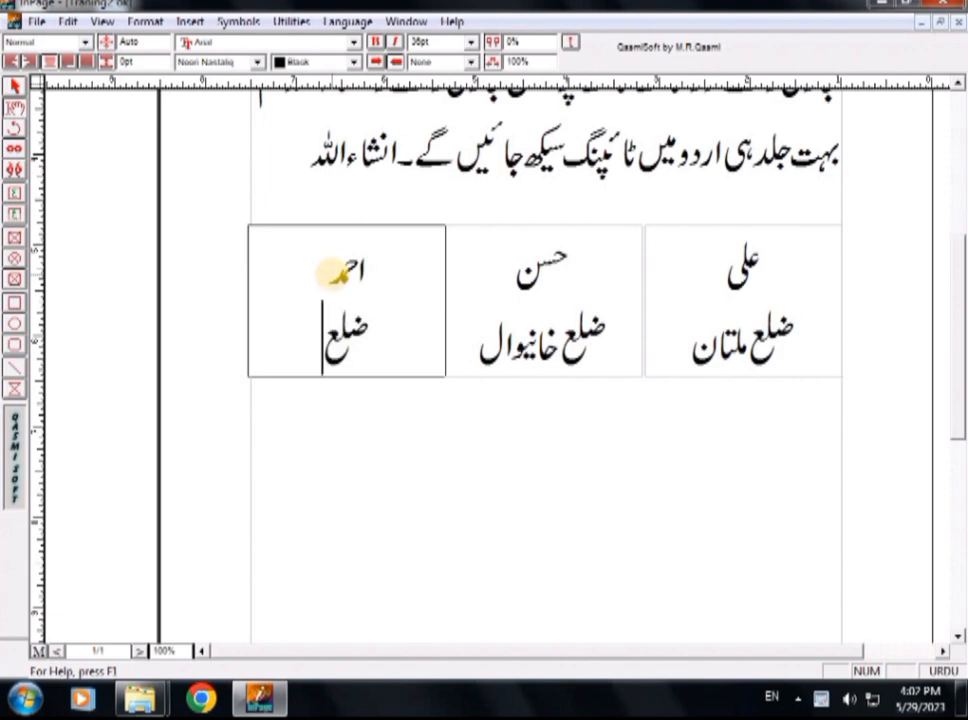
{"action": "key", "text": "BackSpace"}
{"action": "key", "text": "BackSpace"}
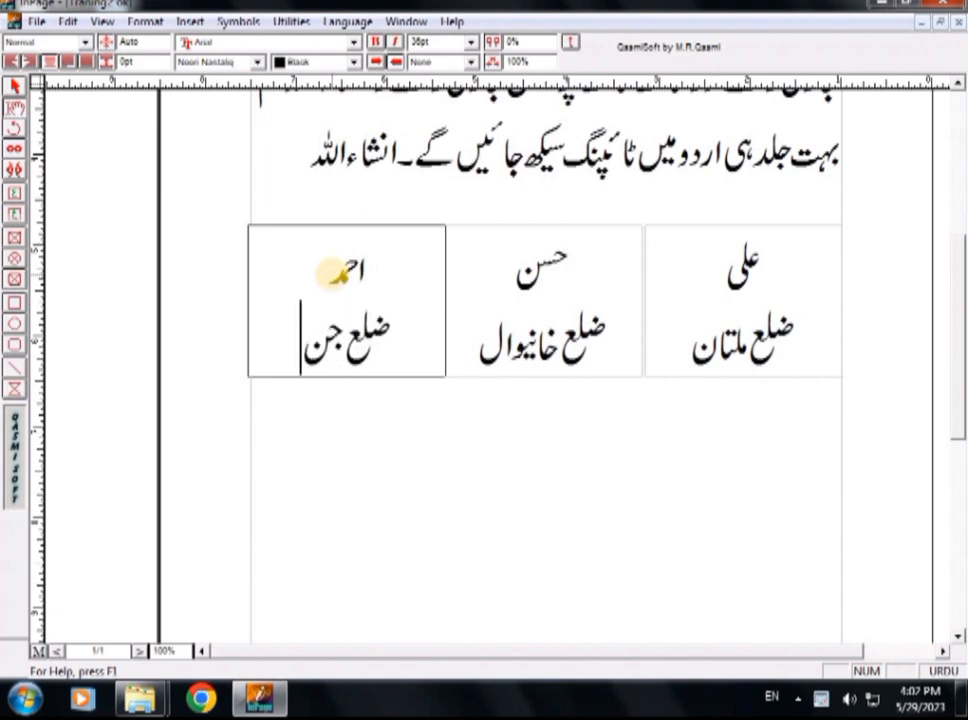
{"action": "type", "text": "ھنگ"}
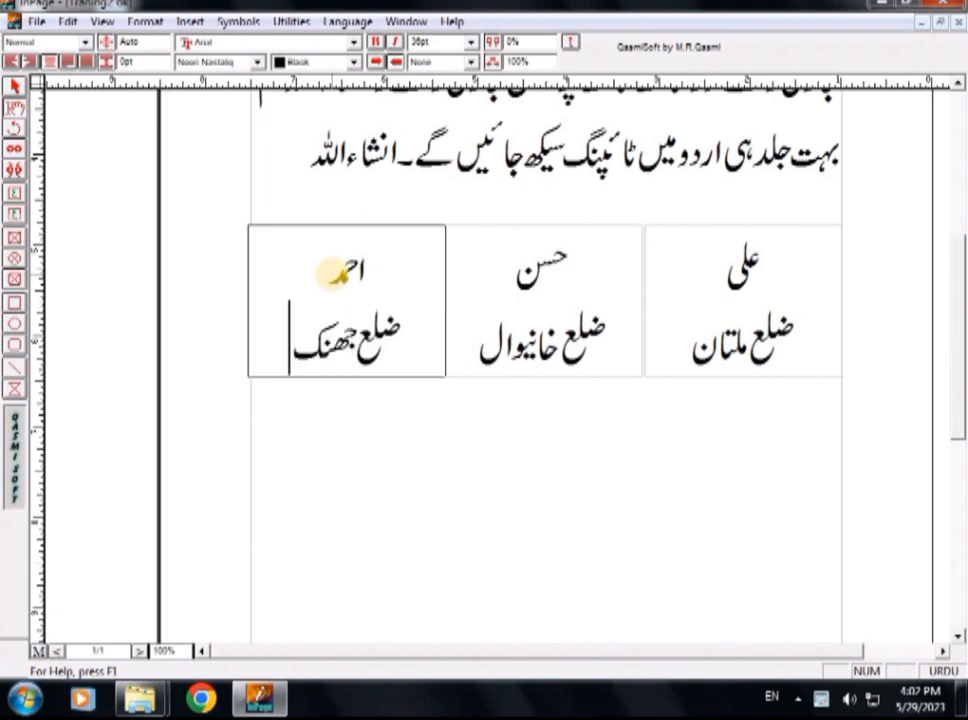
{"action": "key", "text": "BackSpace"}
{"action": "key", "text": "BackSpace"}
{"action": "type", "text": "نگ"}
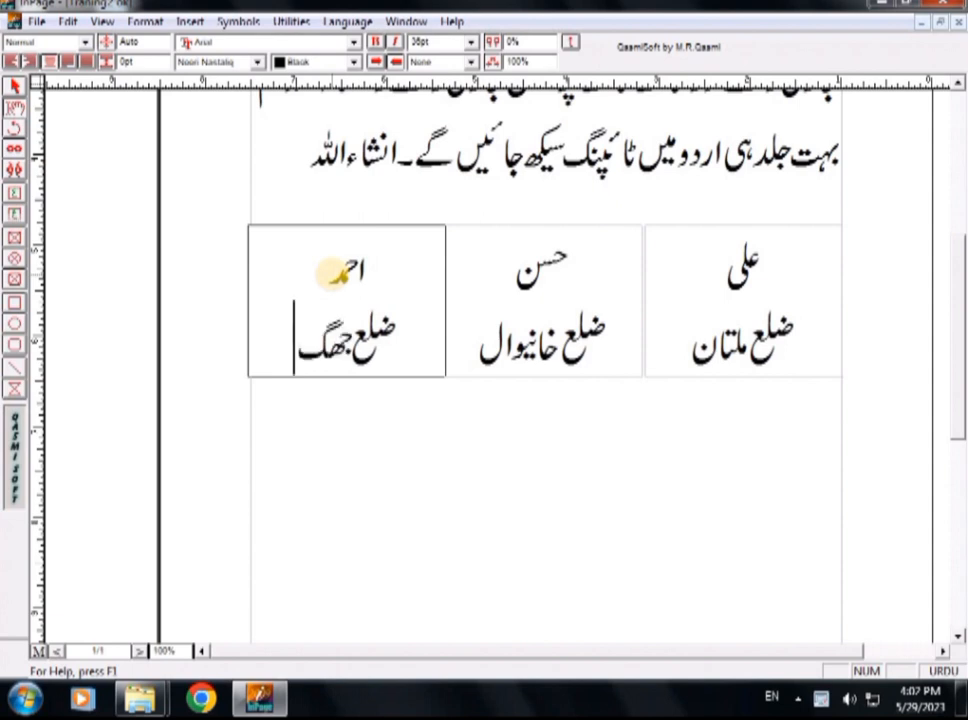
{"action": "key", "text": "BackSpace"}
{"action": "key", "text": "BackSpace"}
{"action": "type", "text": "نگ"}
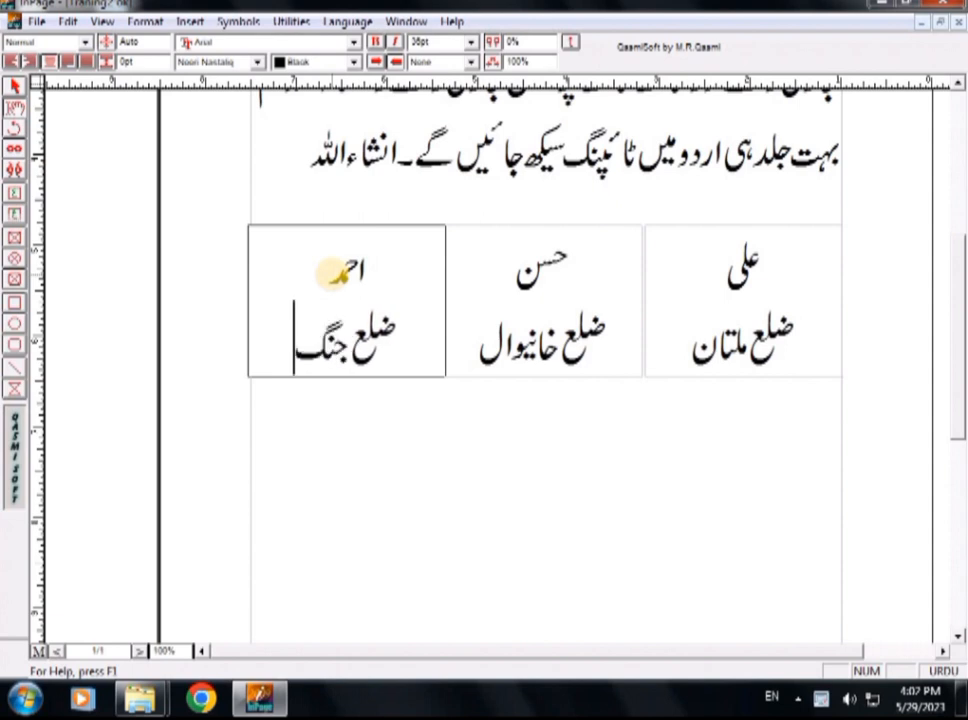
{"action": "key", "text": "BackSpace"}
{"action": "key", "text": "BackSpace"}
{"action": "type", "text": "ھنگ"}
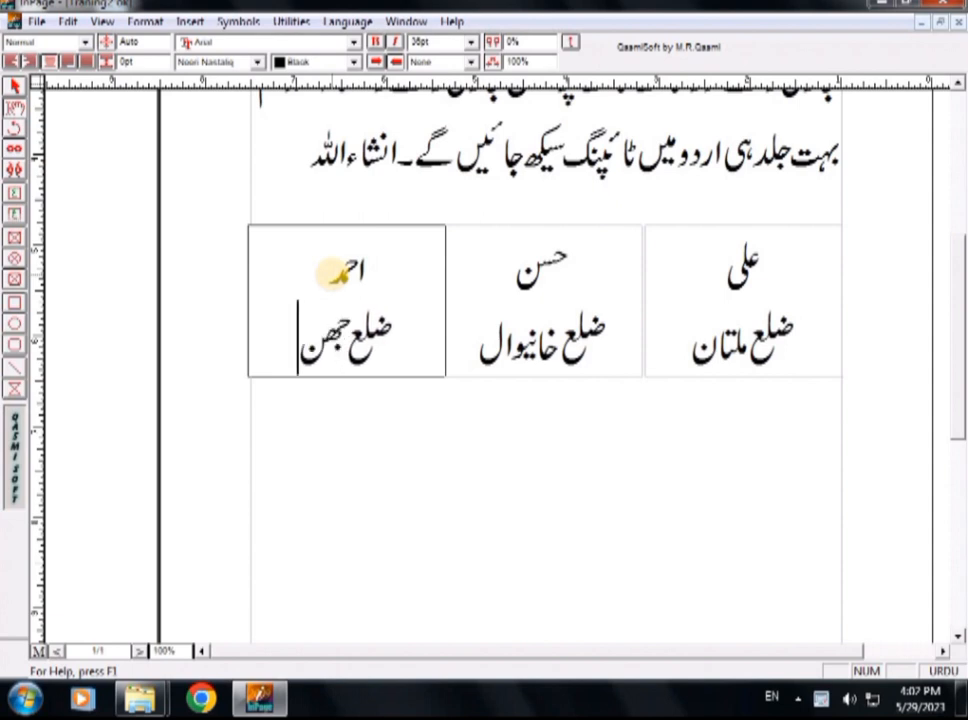